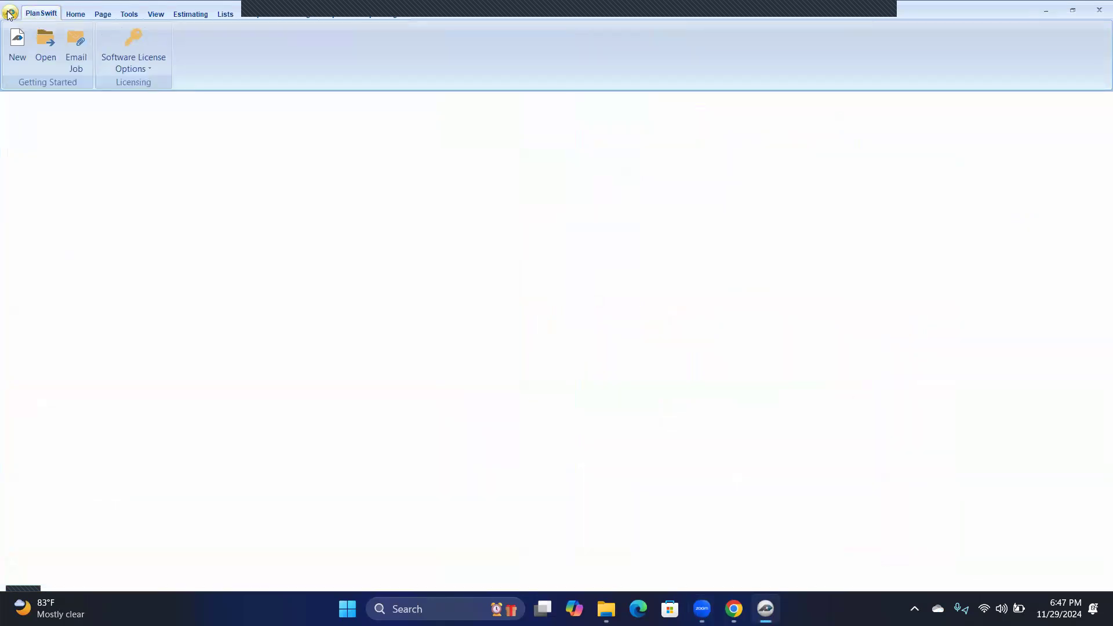
pyautogui.click(9, 14)
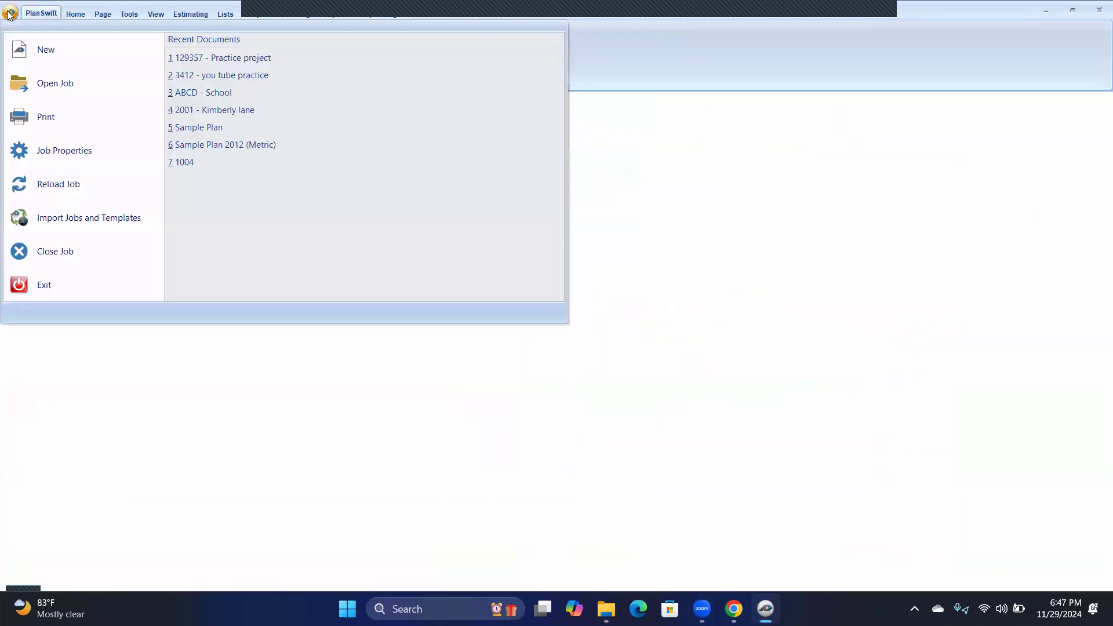
pyautogui.click(75, 14)
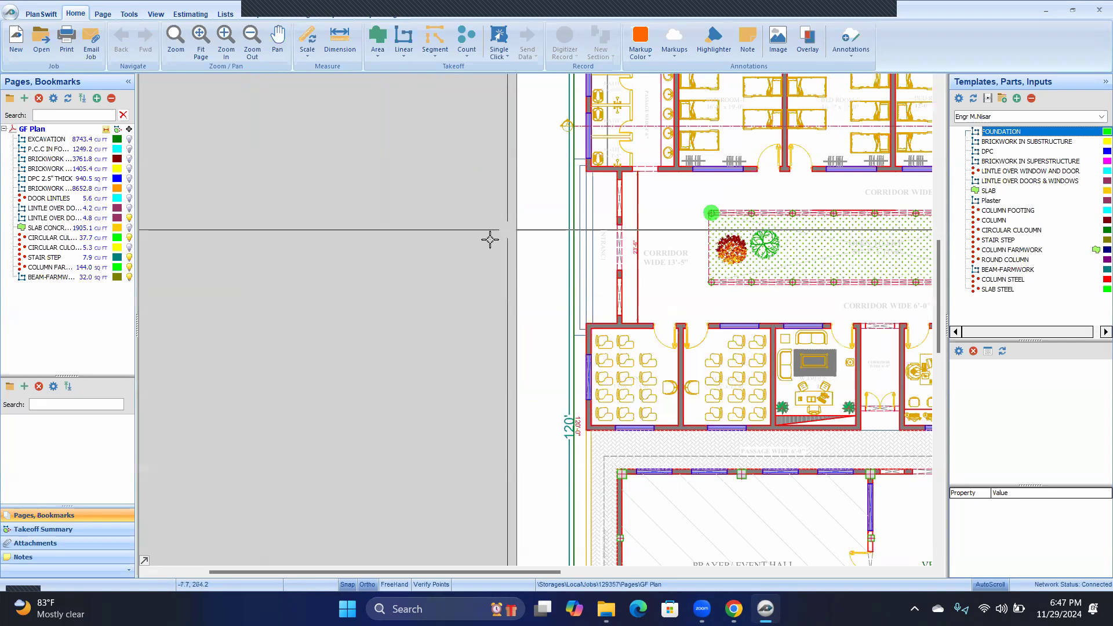
pyautogui.scroll(-3, 490, 239)
pyautogui.scroll(-2, 700, 262)
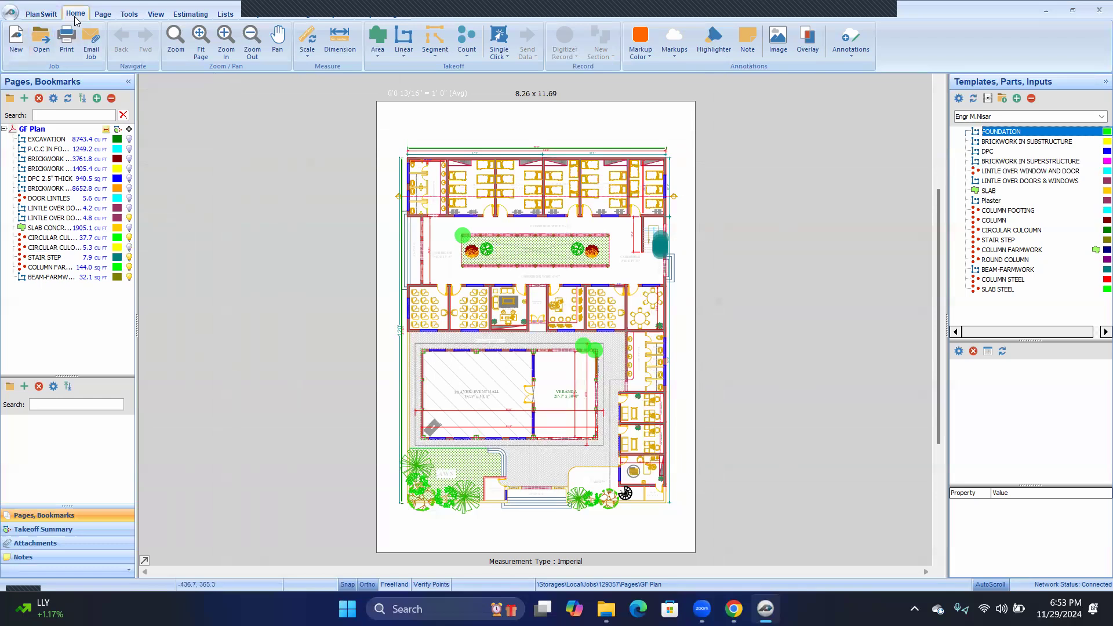
# - Create a single-click area takeoff named "Area of cieling" with a solid yellow fill in the Ground Floor folder
pyautogui.click(377, 58)
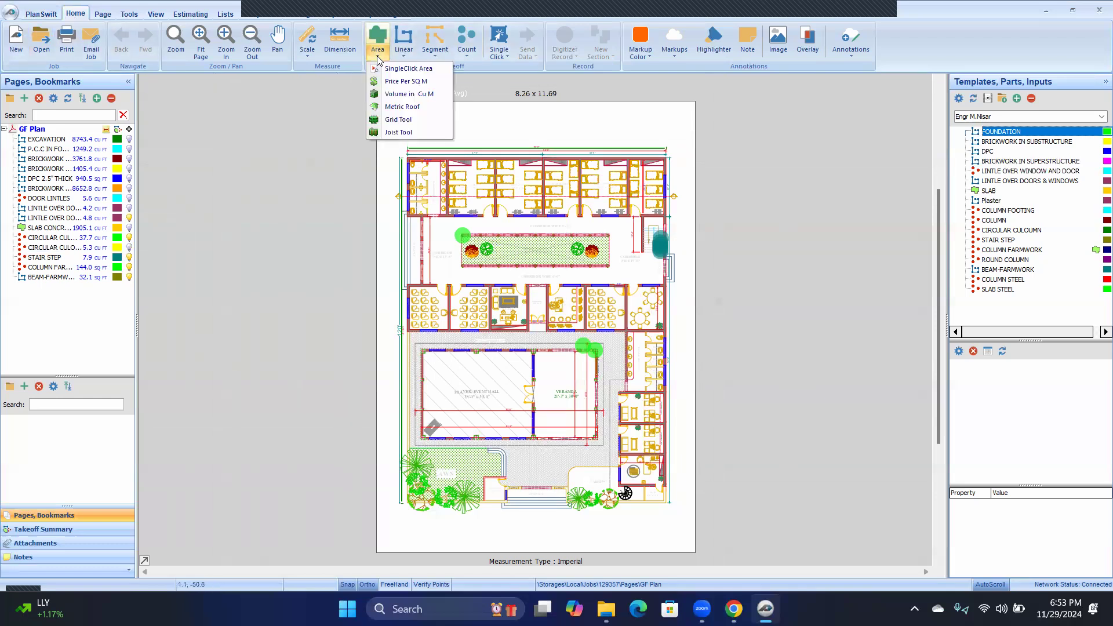
pyautogui.click(395, 69)
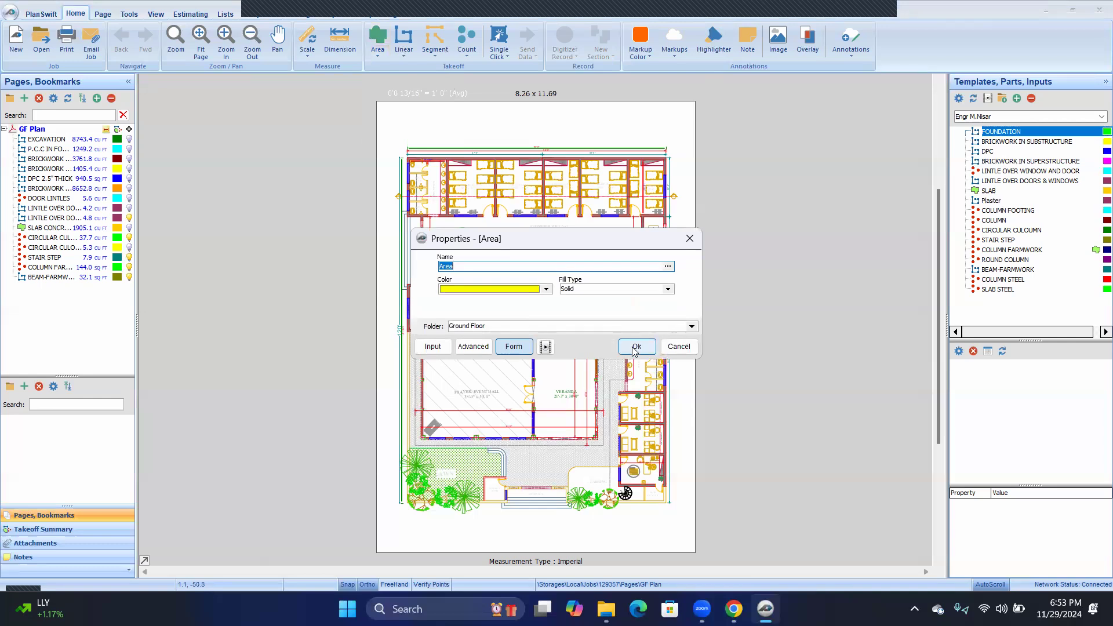
pyautogui.click(456, 265)
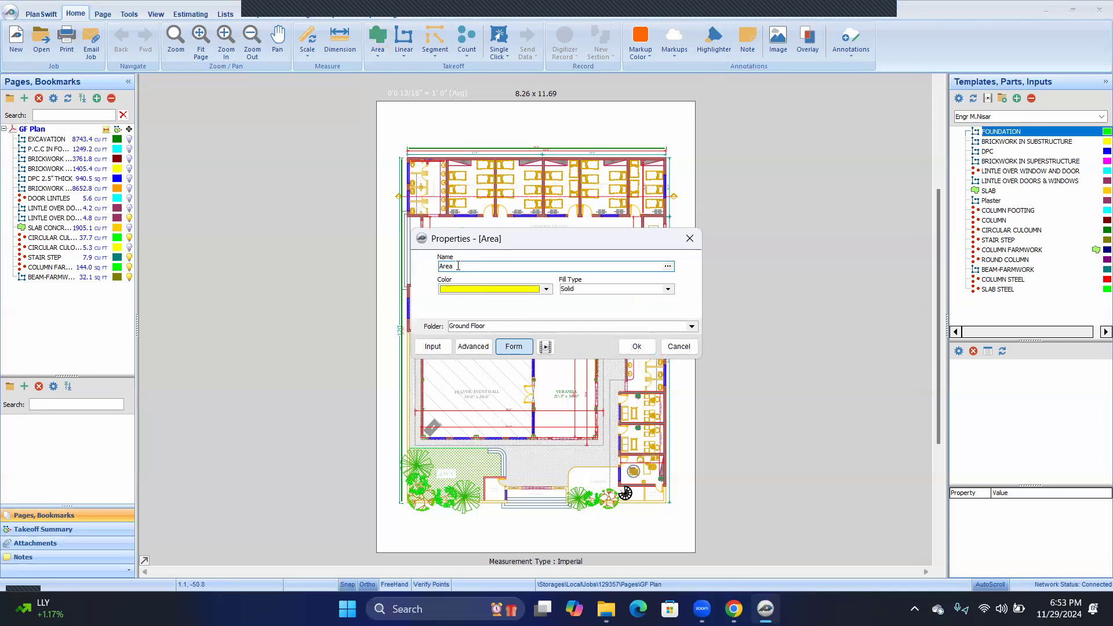
pyautogui.write('of slab')
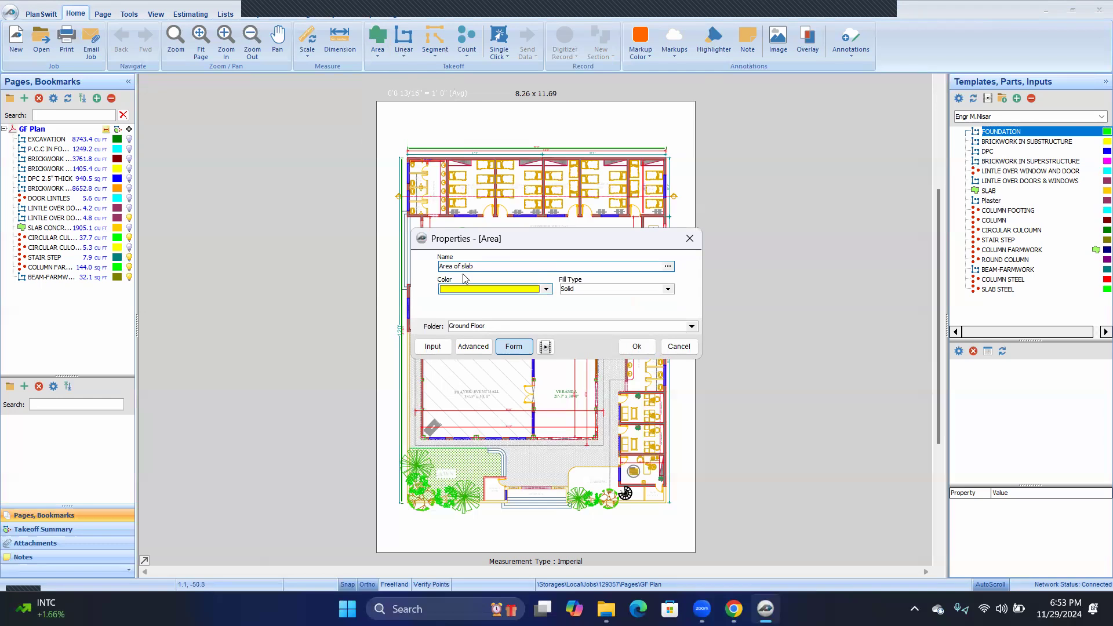
pyautogui.press('BackSpace')
pyautogui.press('BackSpace')
pyautogui.press('BackSpace')
pyautogui.click(638, 346)
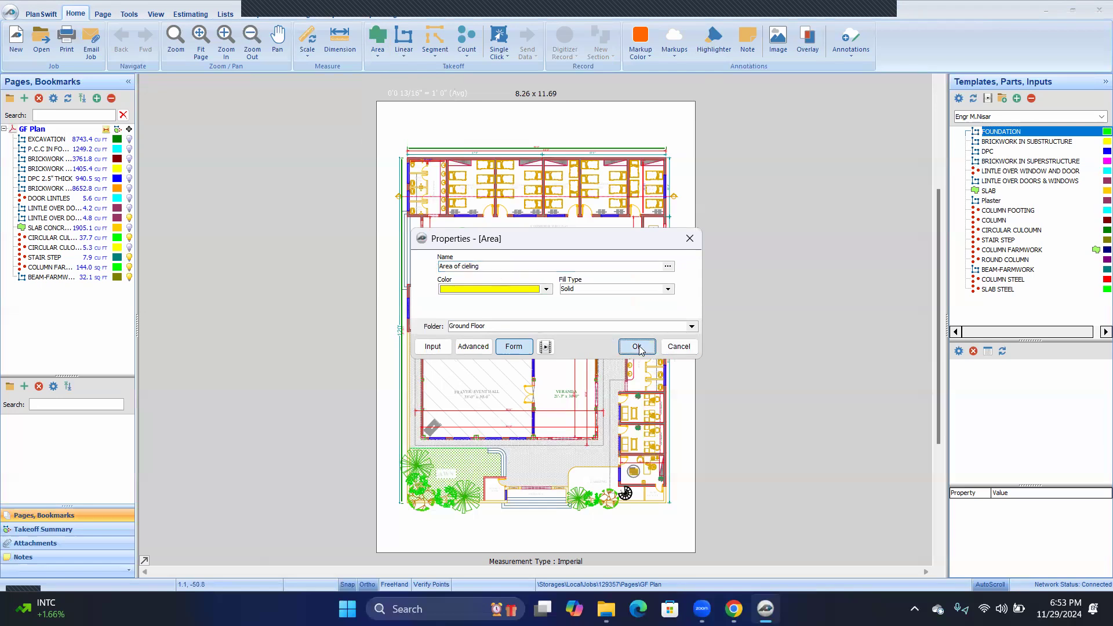
# - Record a section of the Area of cieling takeoff by tracing the inner wall corners of Bed Room-1
pyautogui.scroll(2, 440, 160)
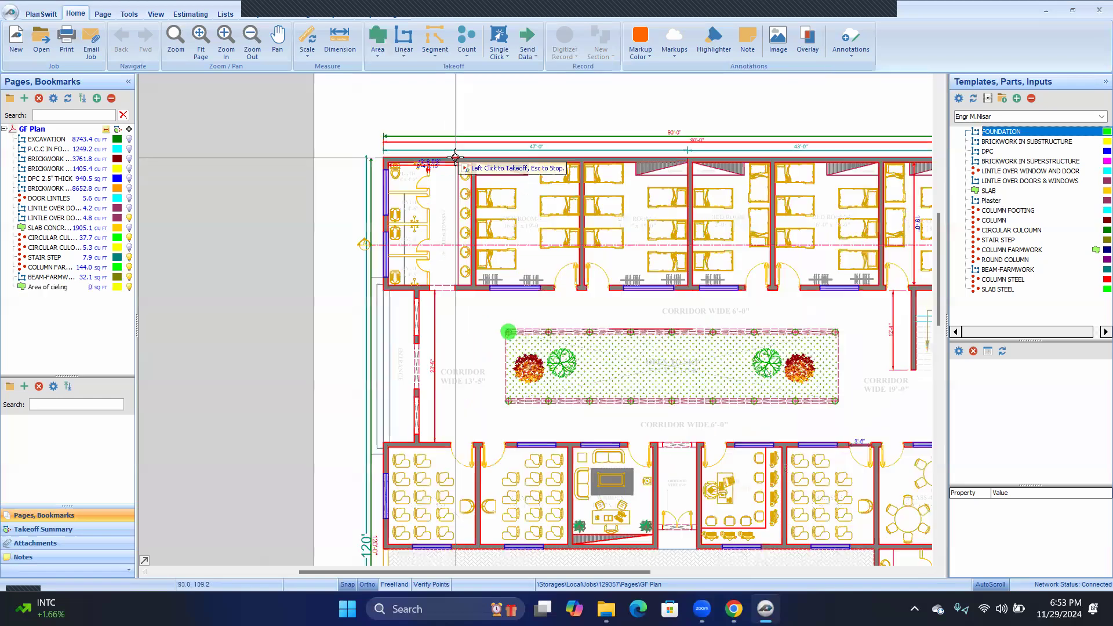
pyautogui.scroll(2, 603, 196)
pyautogui.scroll(-2, 651, 185)
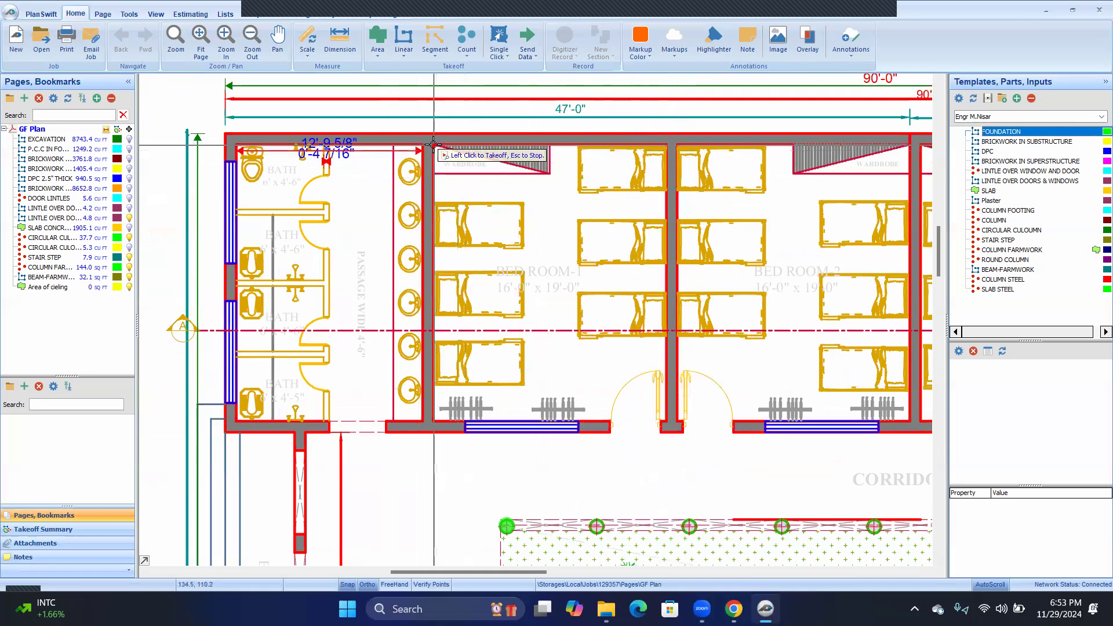
pyautogui.click(9, 288)
pyautogui.click(6, 287)
pyautogui.click(440, 150)
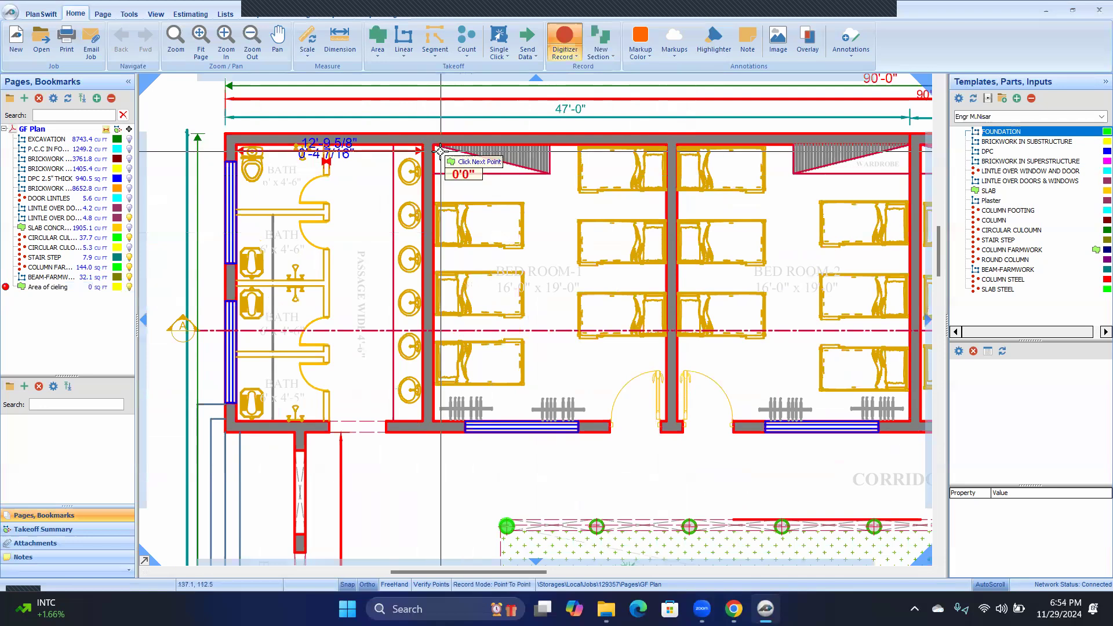
pyautogui.click(664, 145)
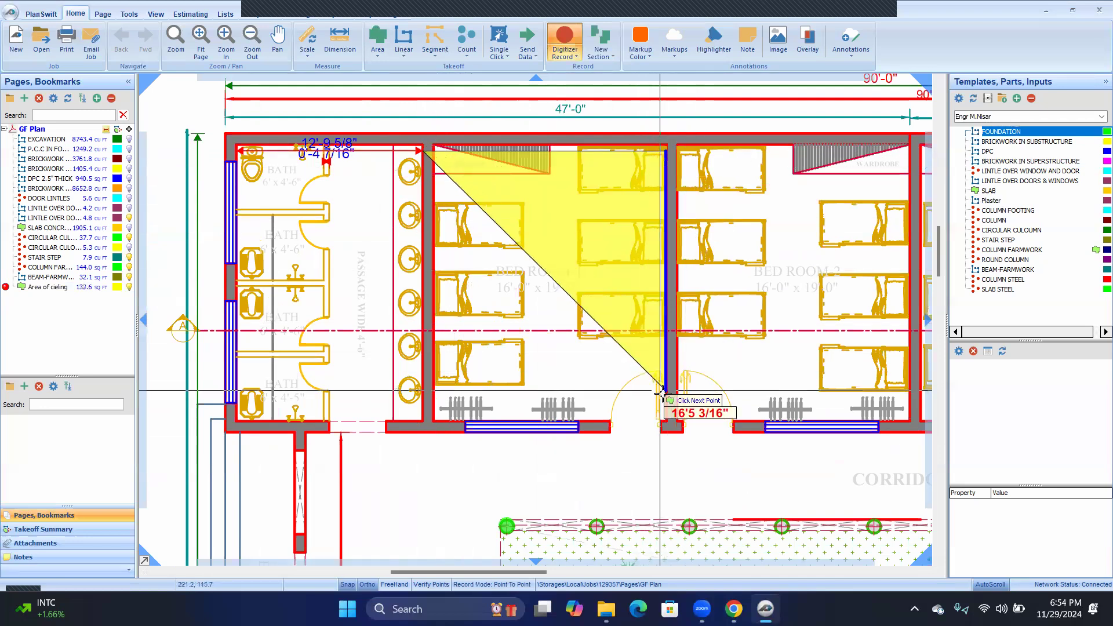
pyautogui.click(665, 422)
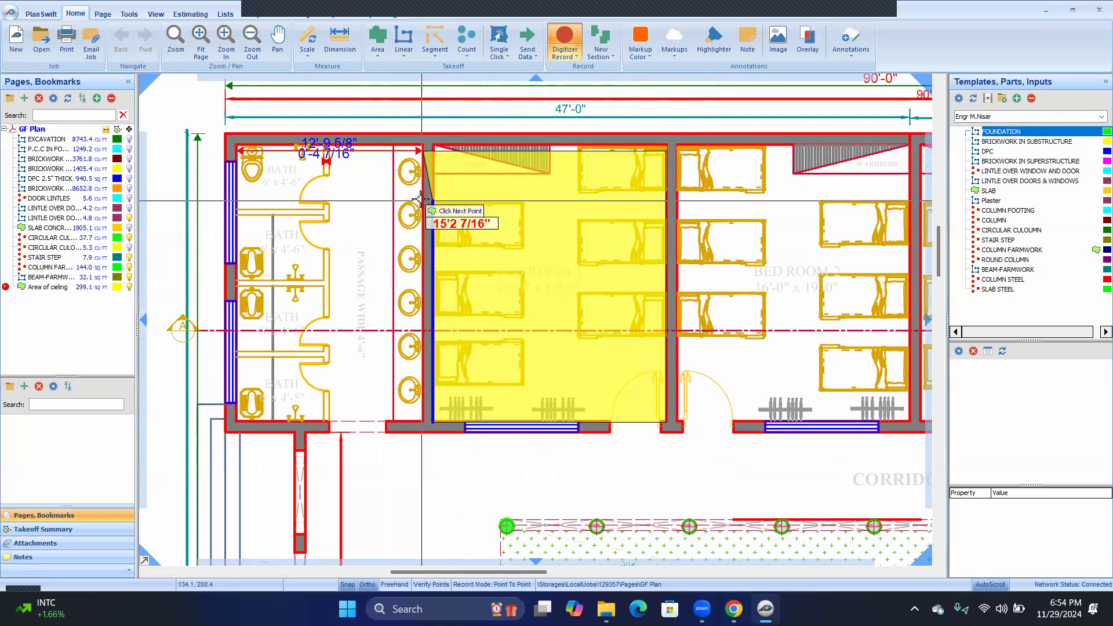
pyautogui.click(421, 150)
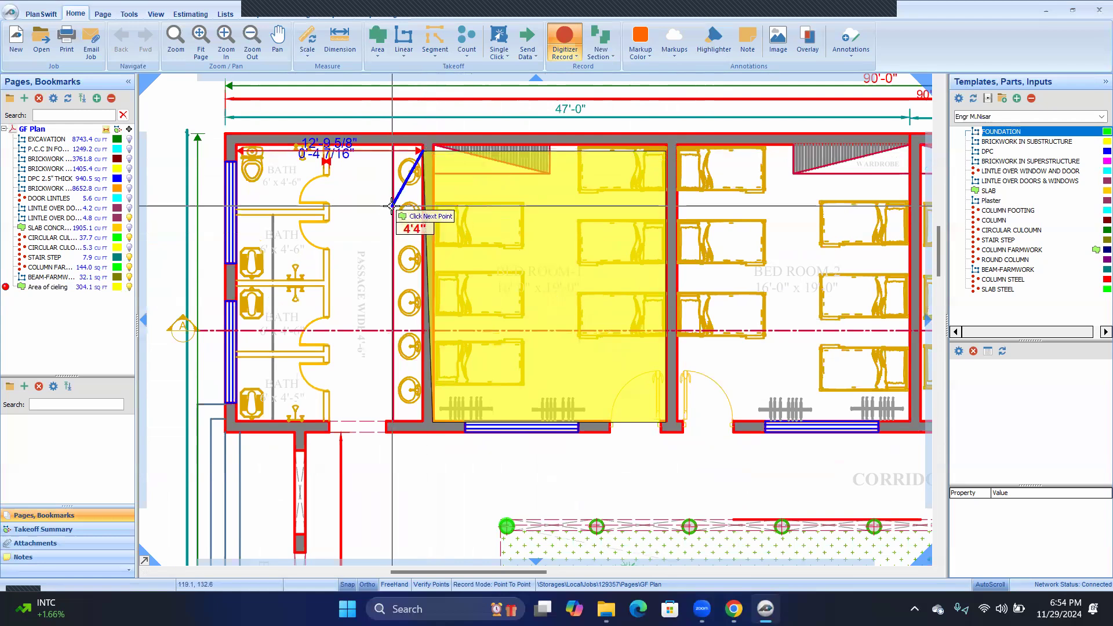
pyautogui.press('Escape')
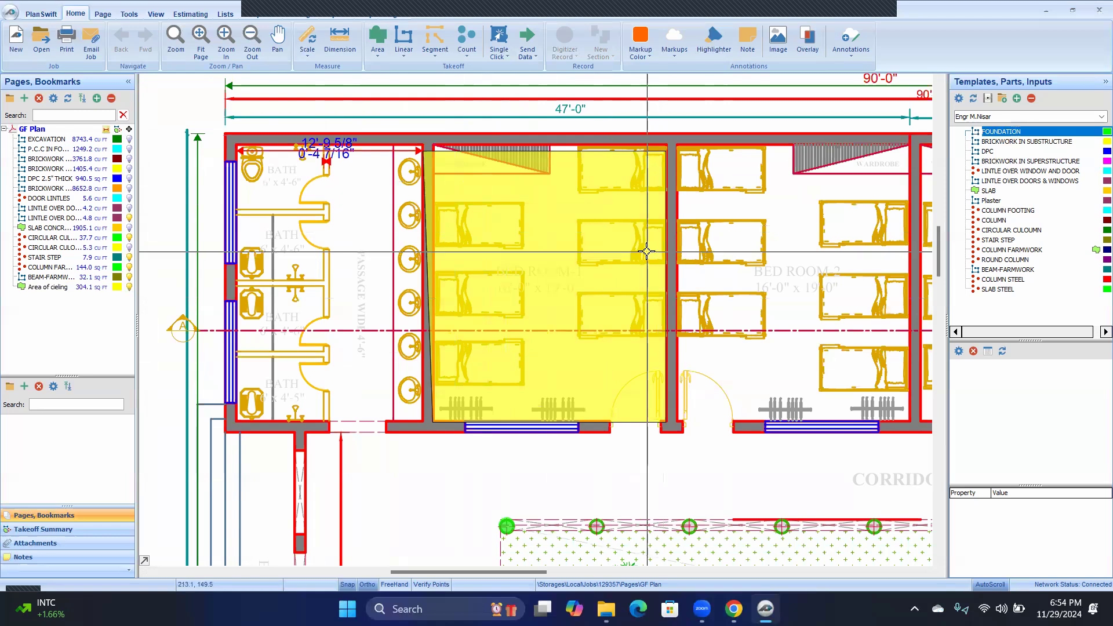
# - Check the measurements of the Bed Room-1 ceiling section and hide the Area of cieling takeoff on the plan
pyautogui.moveTo(637, 259)
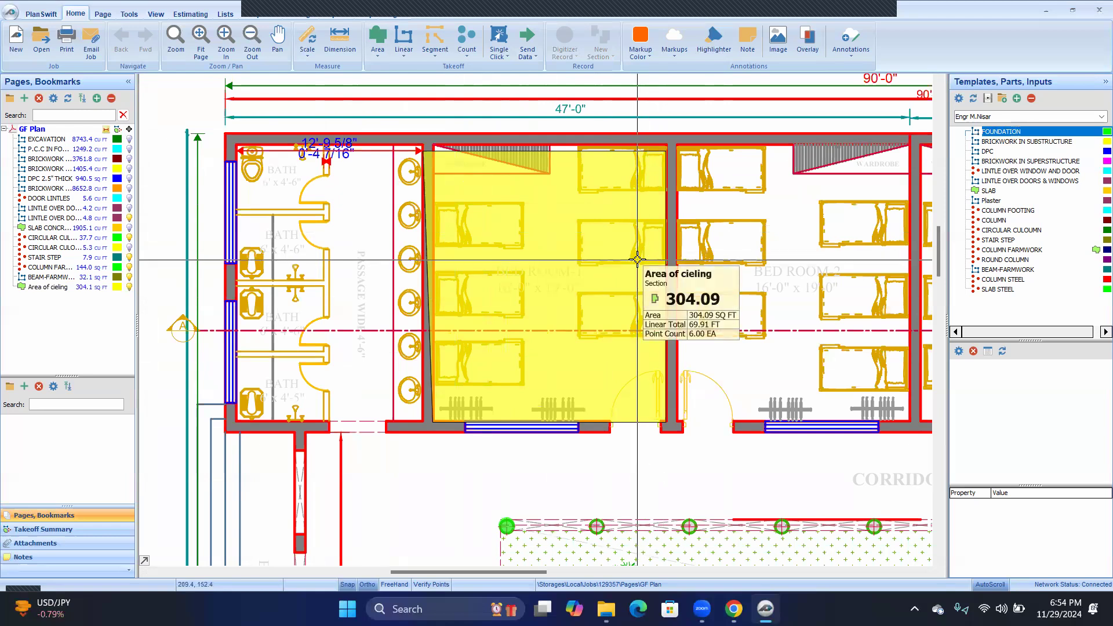
pyautogui.scroll(3, 553, 286)
pyautogui.scroll(1, 553, 286)
pyautogui.scroll(-1, 553, 287)
pyautogui.scroll(1, 554, 286)
pyautogui.scroll(-3, 688, 285)
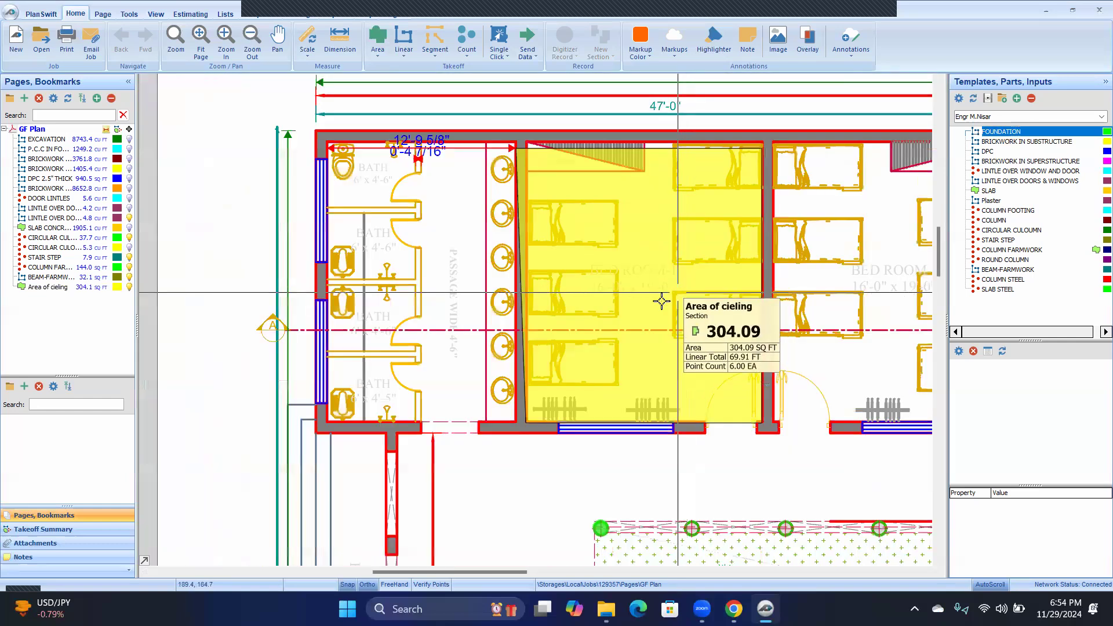
pyautogui.click(127, 290)
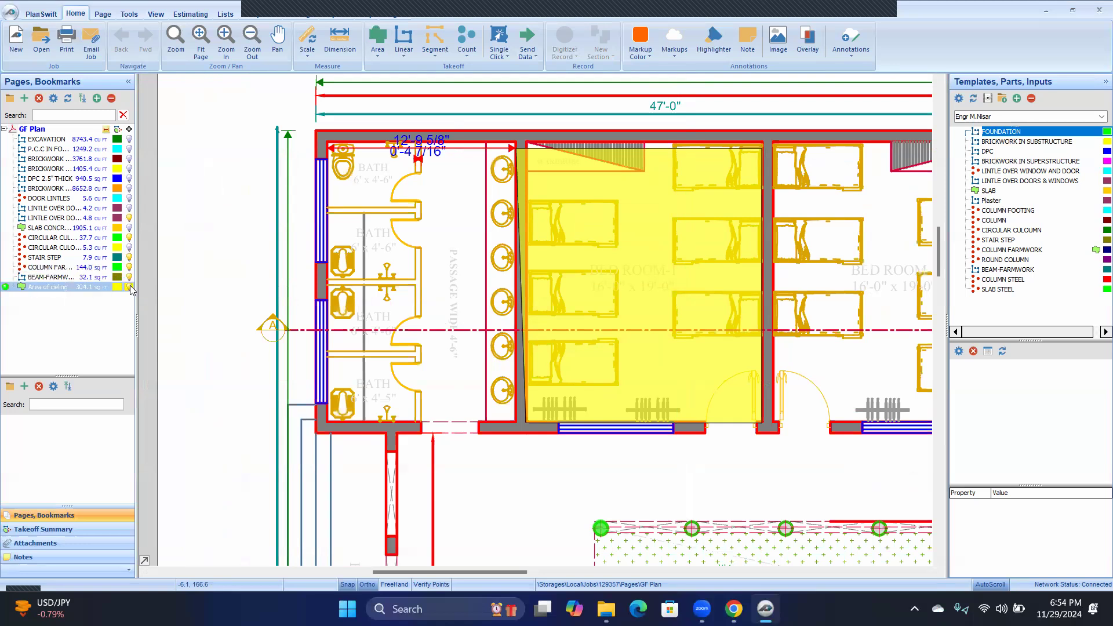
pyautogui.click(129, 287)
# - Examine the GF Plan's bedrooms, corridors, open-to-sky courtyard and overall layout
pyautogui.scroll(3, 634, 284)
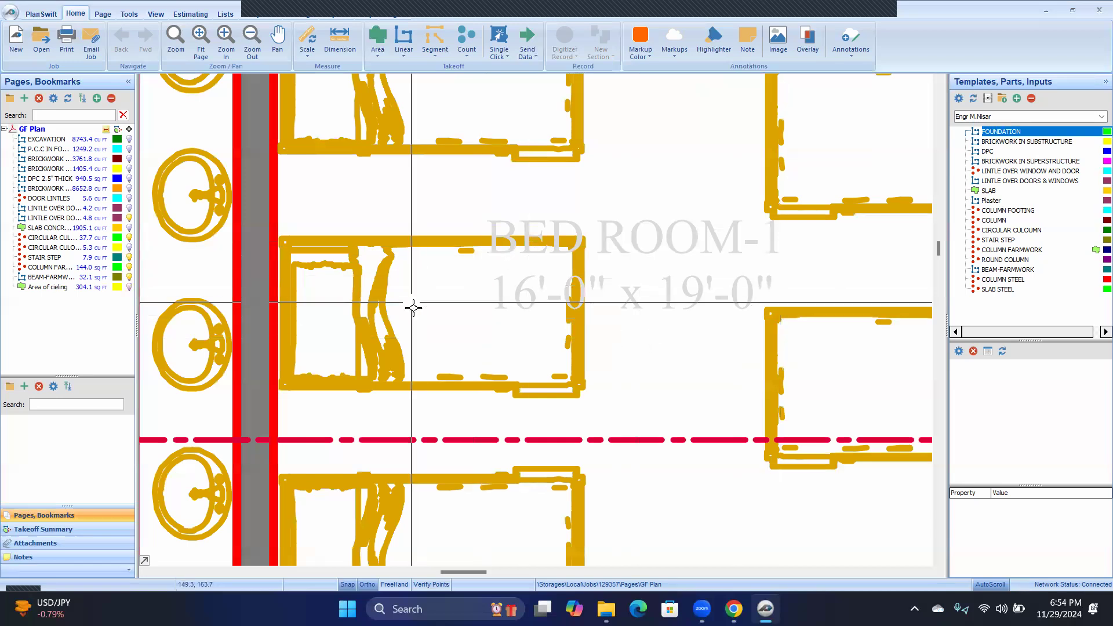
pyautogui.scroll(-5, 566, 327)
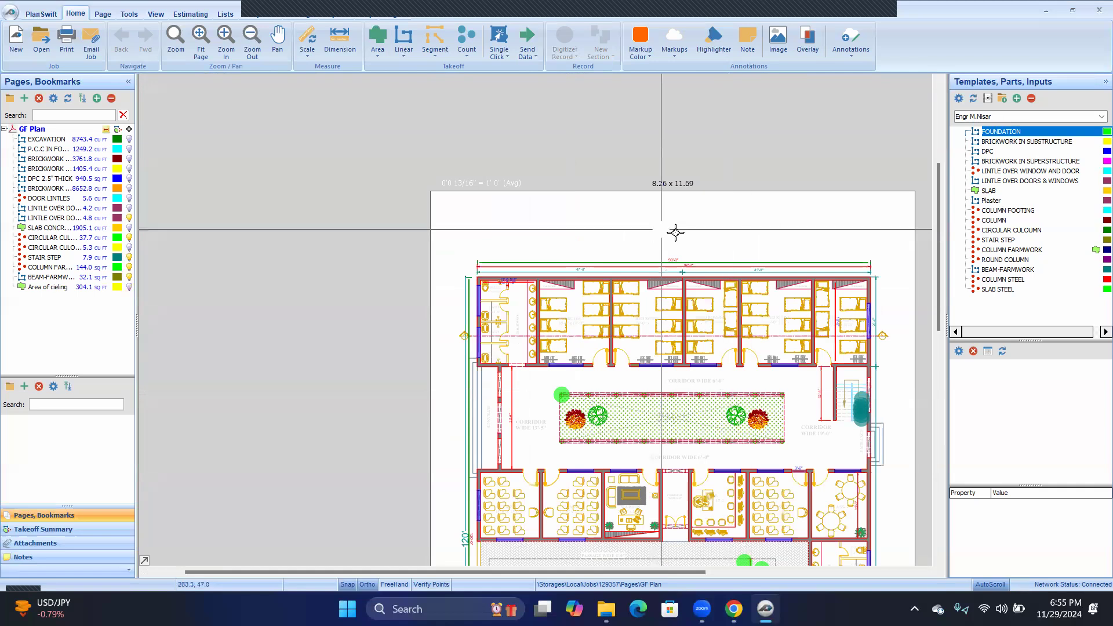
pyautogui.moveTo(735, 374); pyautogui.dragTo(784, 394)
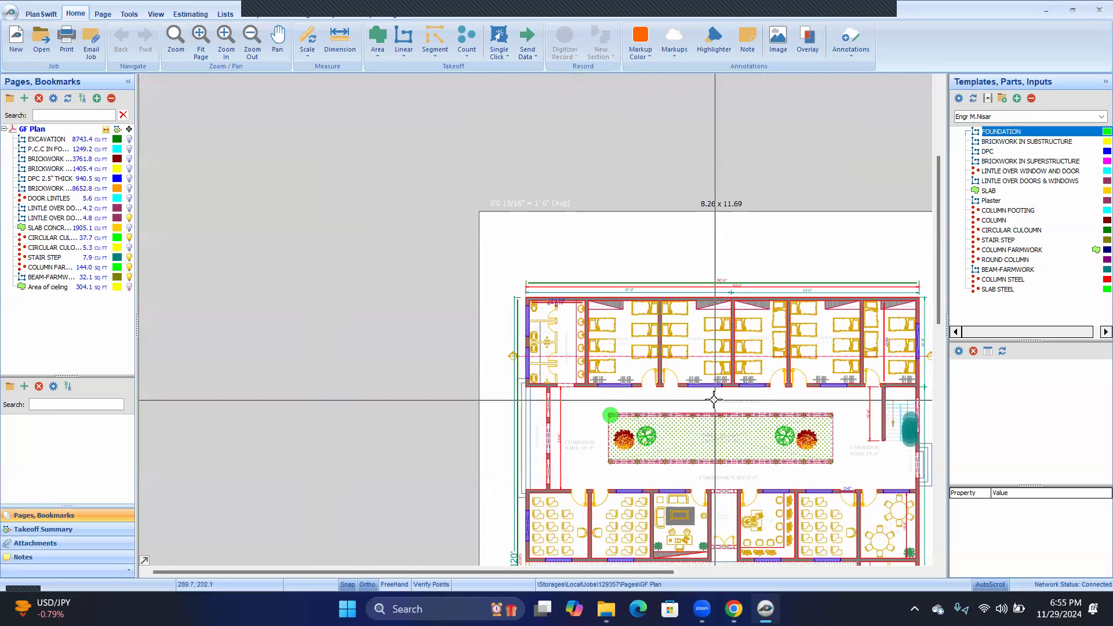
pyautogui.scroll(5, 711, 398)
pyautogui.scroll(-5, 707, 410)
pyautogui.moveTo(706, 431); pyautogui.dragTo(371, 85)
pyautogui.moveTo(438, 73); pyautogui.dragTo(624, 273)
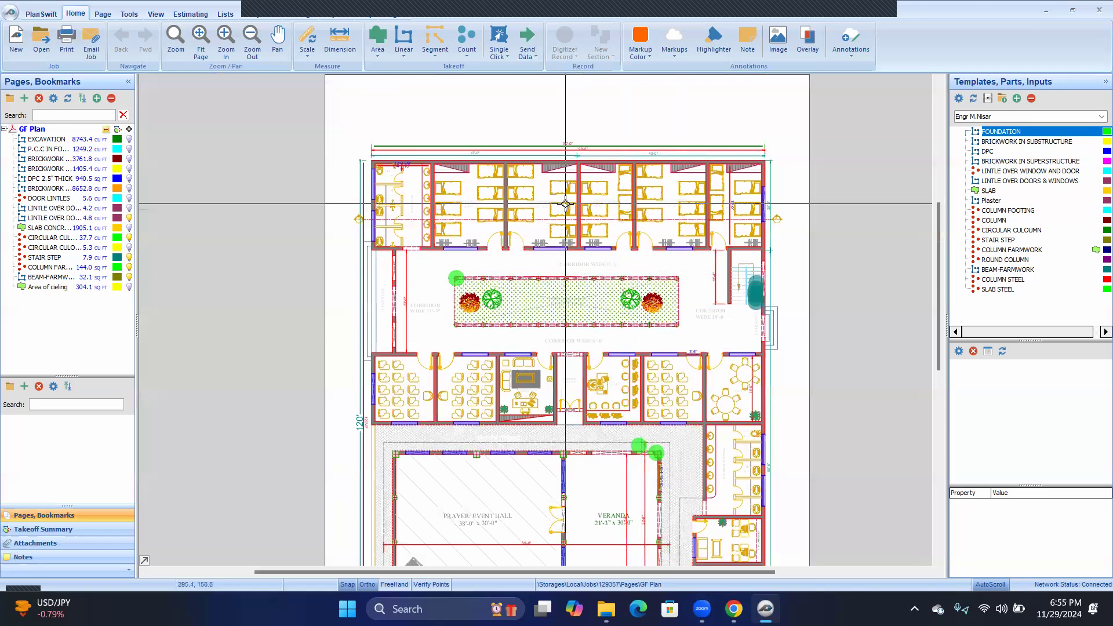
pyautogui.scroll(5, 565, 204)
pyautogui.scroll(-6, 565, 204)
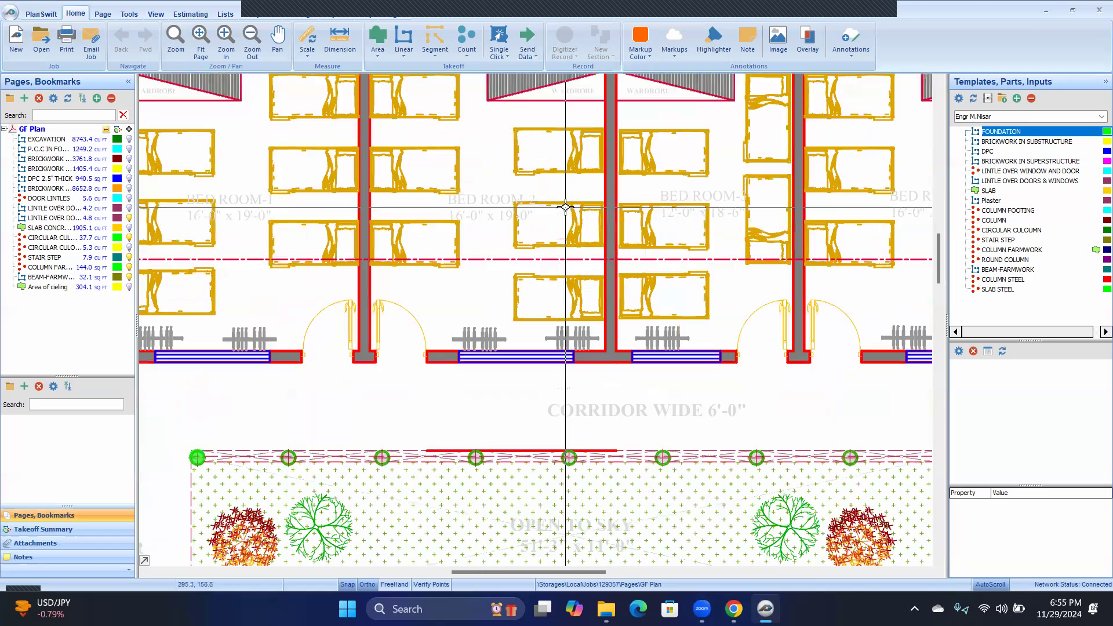
pyautogui.scroll(3, 564, 214)
pyautogui.scroll(2, 563, 218)
pyautogui.scroll(-6, 572, 358)
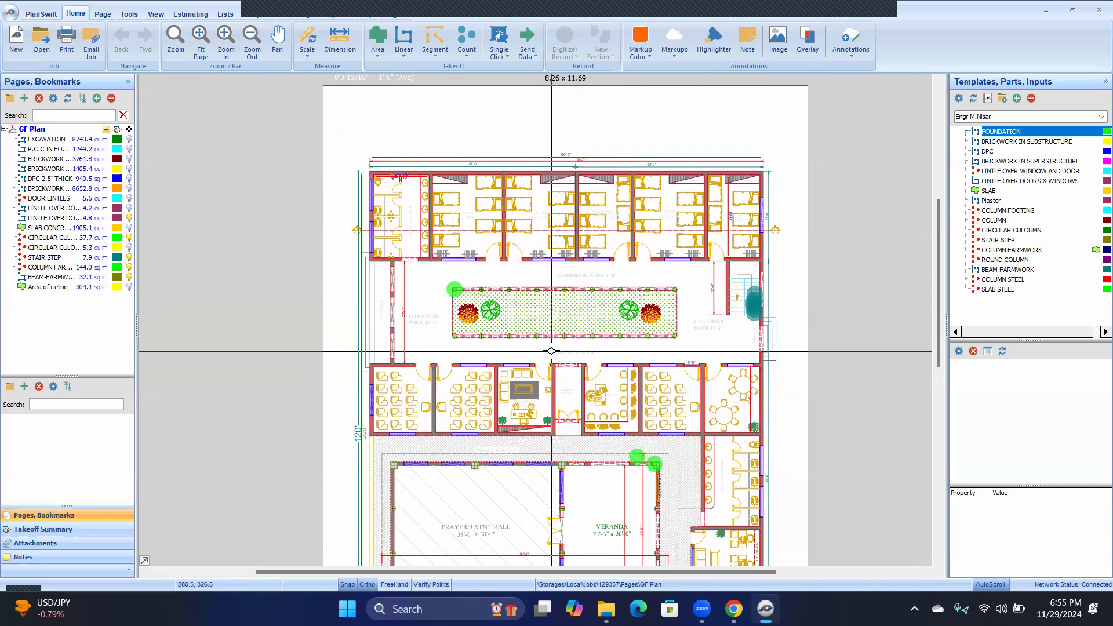
pyautogui.scroll(-5, 551, 351)
pyautogui.moveTo(495, 127); pyautogui.dragTo(477, 367)
pyautogui.scroll(-2, 534, 236)
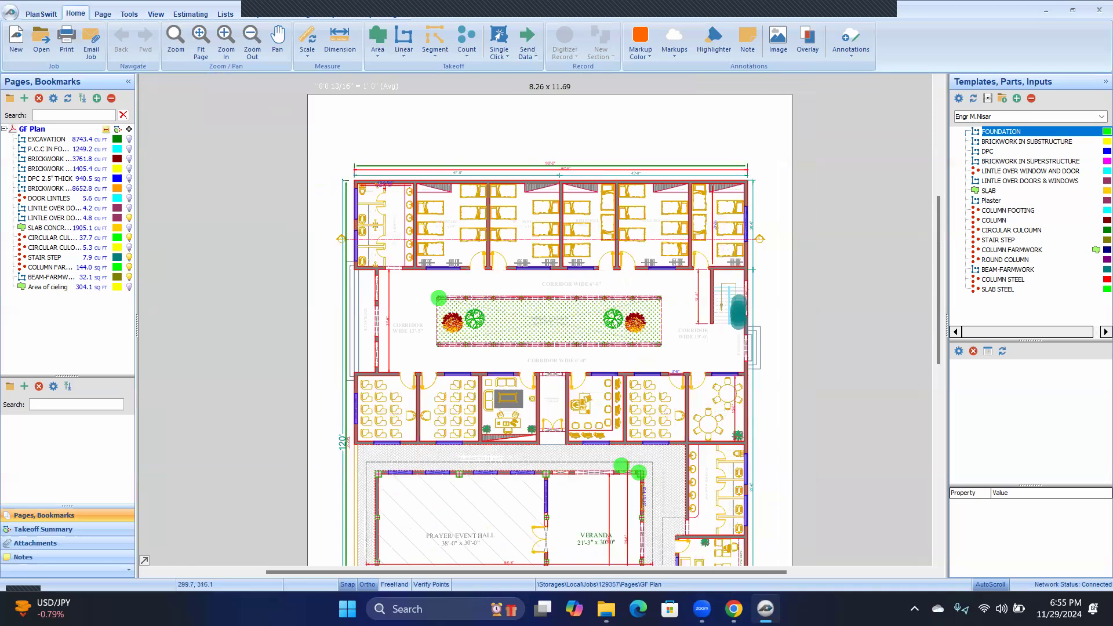
pyautogui.scroll(-1, 528, 241)
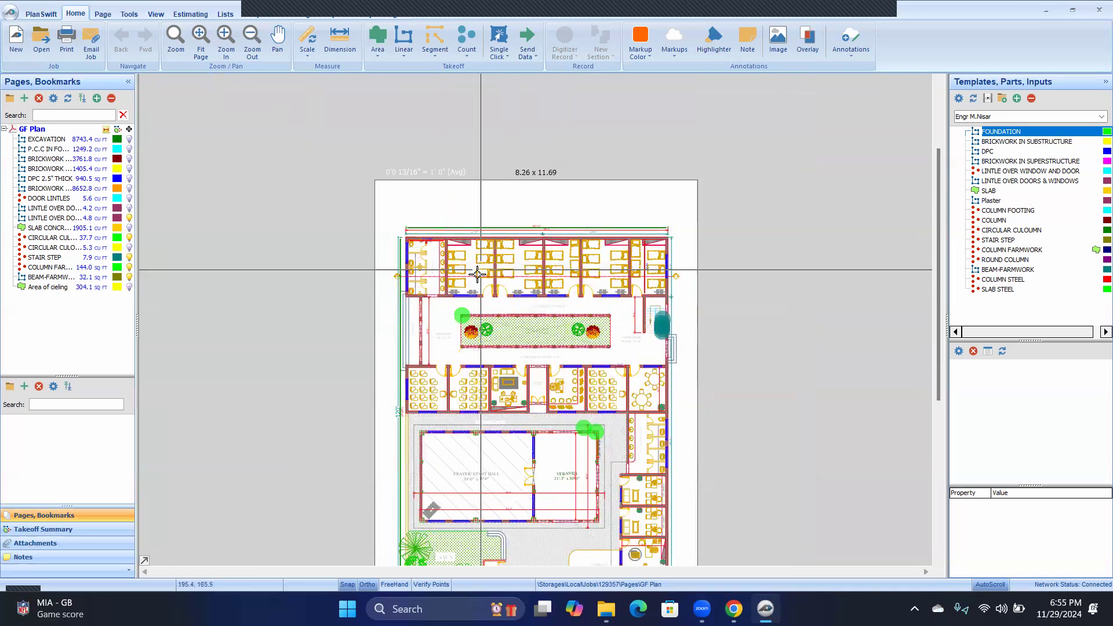
pyautogui.click(375, 60)
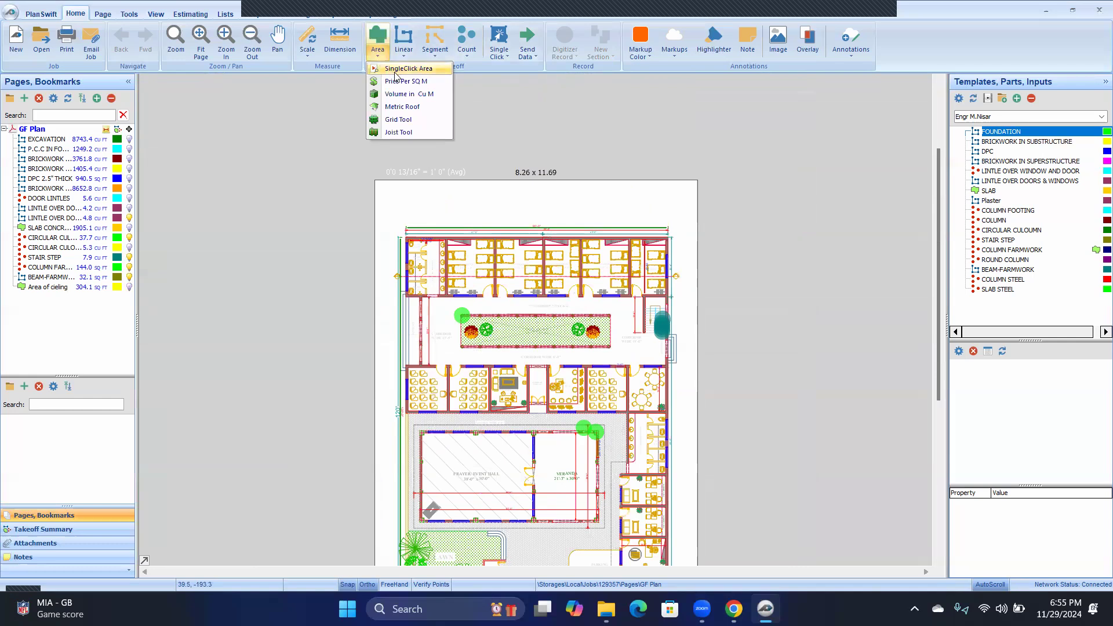
pyautogui.click(395, 69)
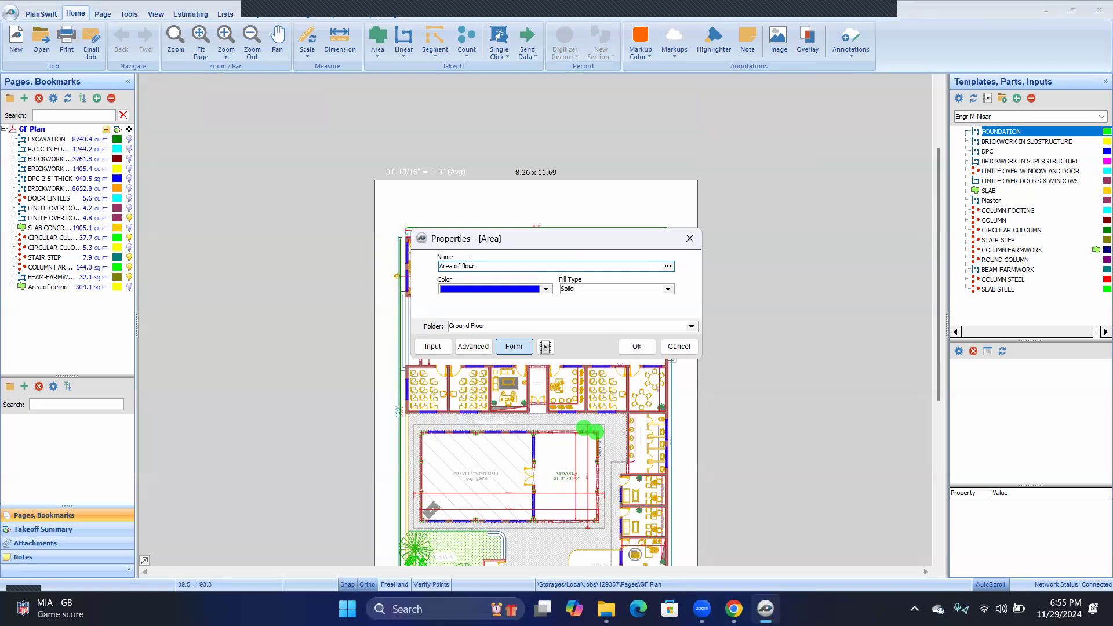
pyautogui.click(636, 347)
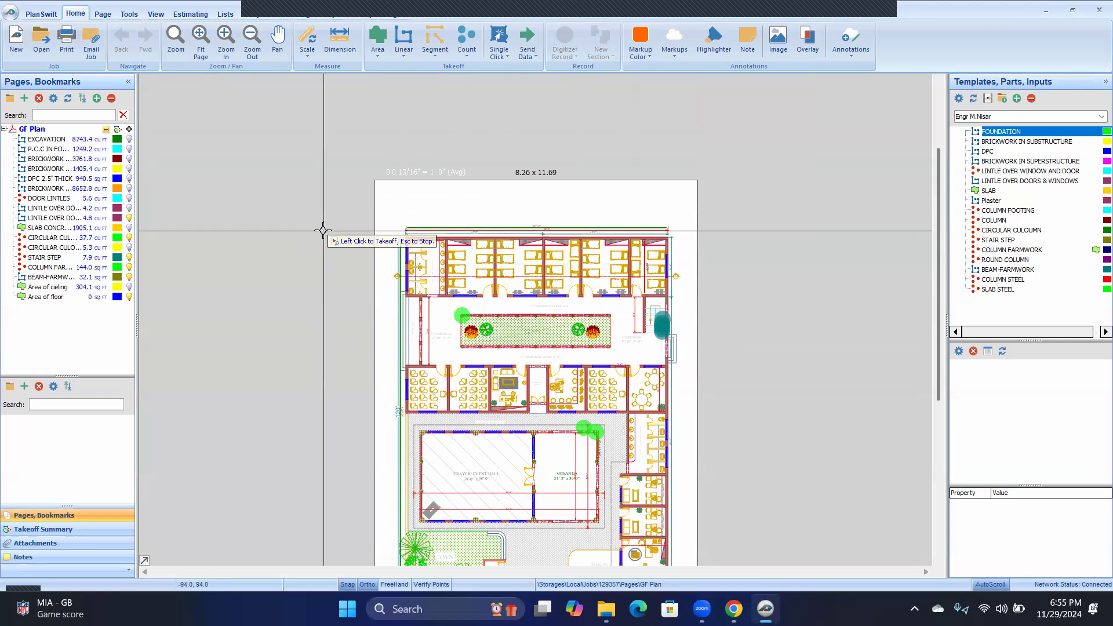
pyautogui.click(36, 300)
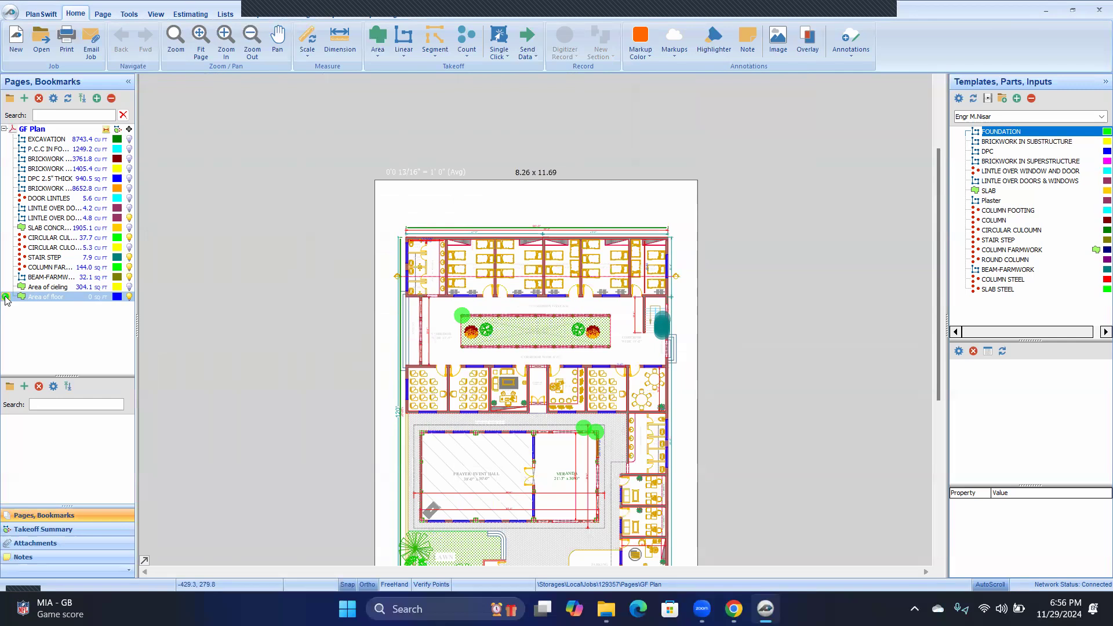
pyautogui.press('Delete')
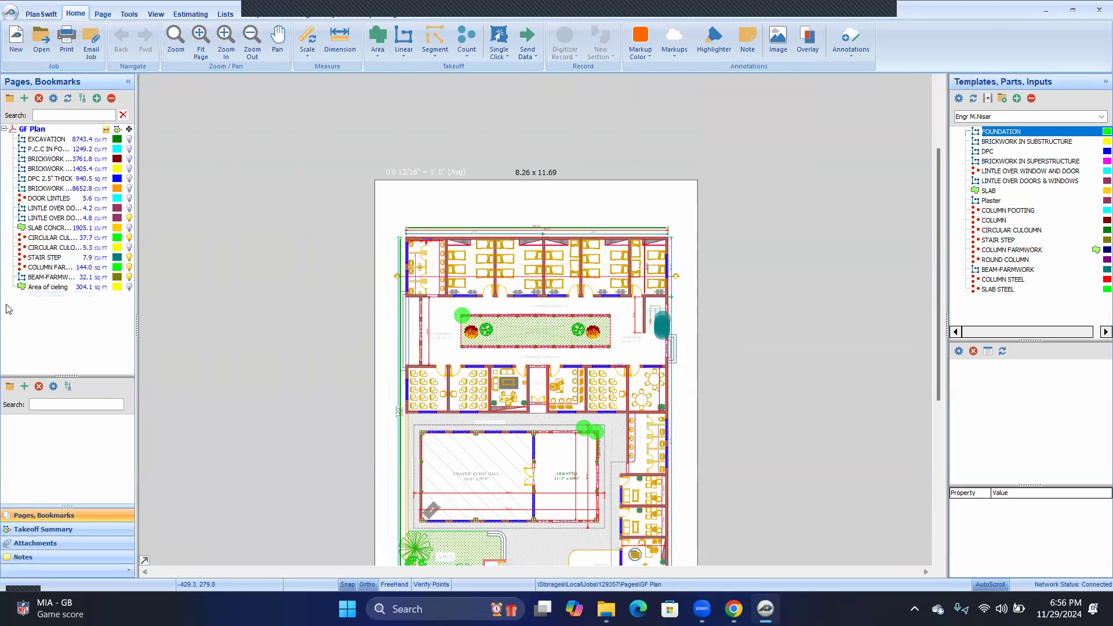
# - Resume recording the Area of cieling takeoff and set its first points at Bed Room-1's two upper inner wall corners
pyautogui.click(5, 287)
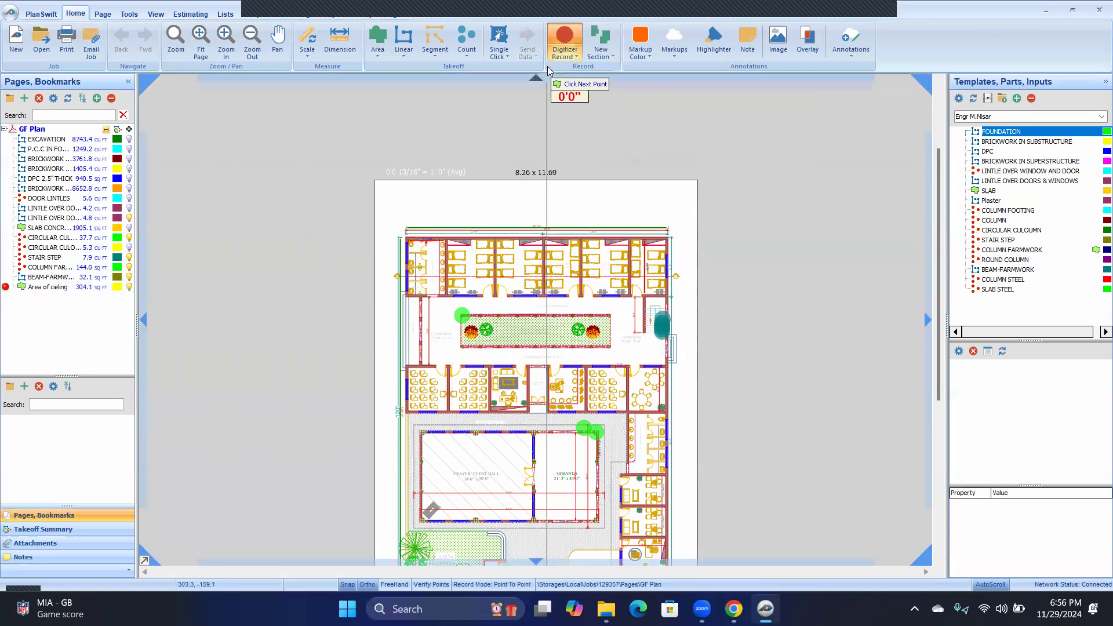
pyautogui.click(427, 239)
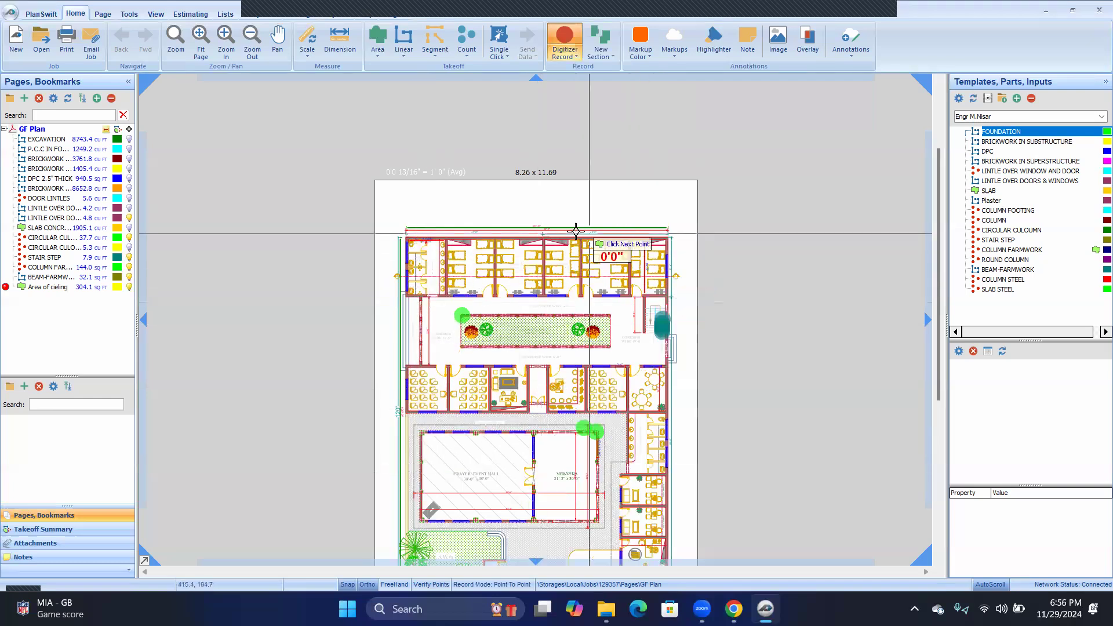
pyautogui.scroll(4, 568, 232)
pyautogui.scroll(8, 302, 252)
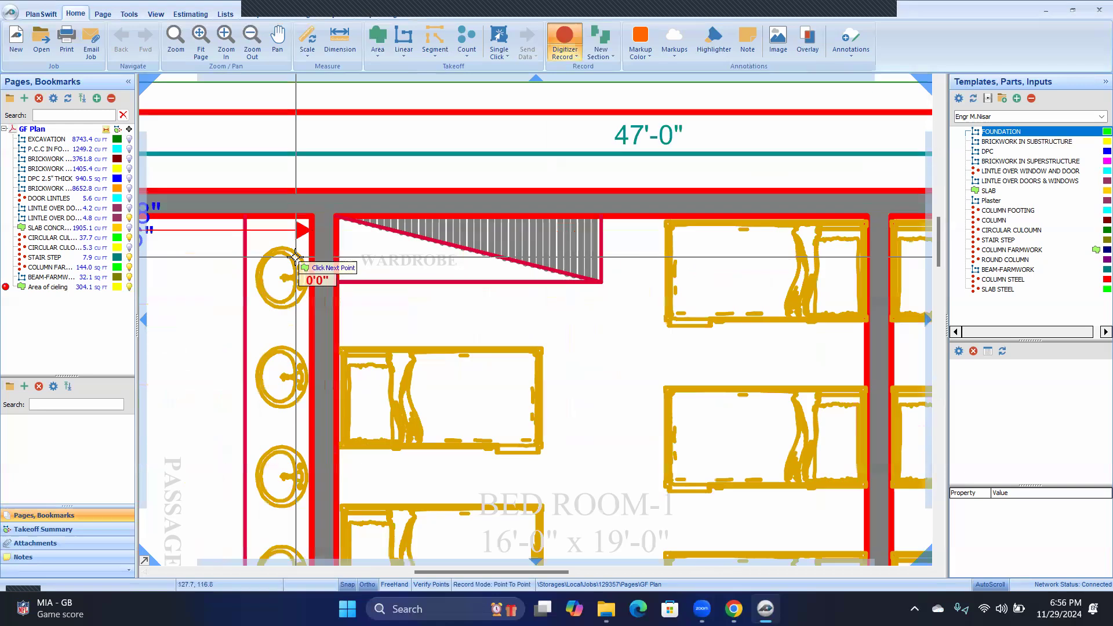
pyautogui.click(357, 189)
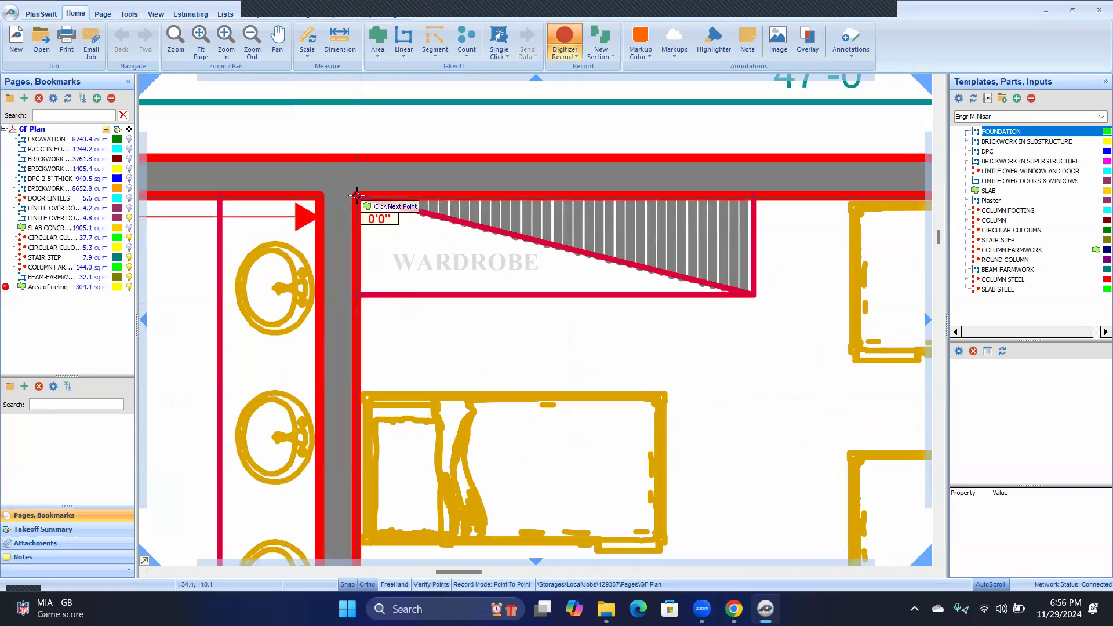
pyautogui.scroll(-8, 405, 269)
pyautogui.scroll(9, 539, 243)
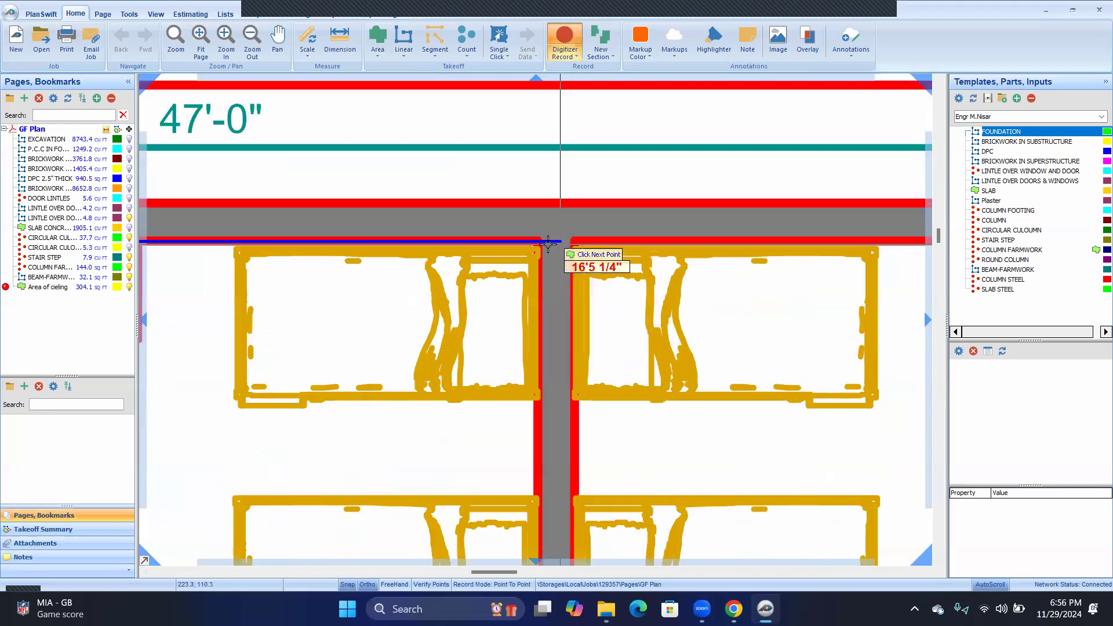
pyautogui.click(537, 239)
# - Trace the remaining inner corners of Bed Room-1 back to the starting corner and finish recording the ceiling section
pyautogui.scroll(-8, 537, 239)
pyautogui.scroll(8, 541, 371)
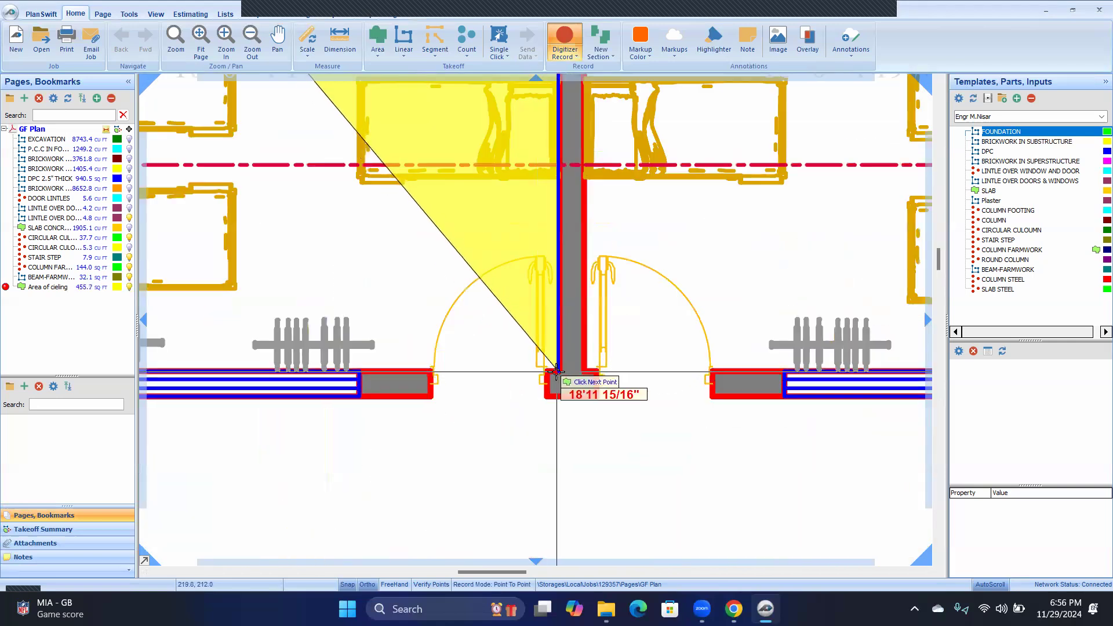
pyautogui.click(549, 371)
pyautogui.scroll(-4, 549, 371)
pyautogui.scroll(6, 392, 374)
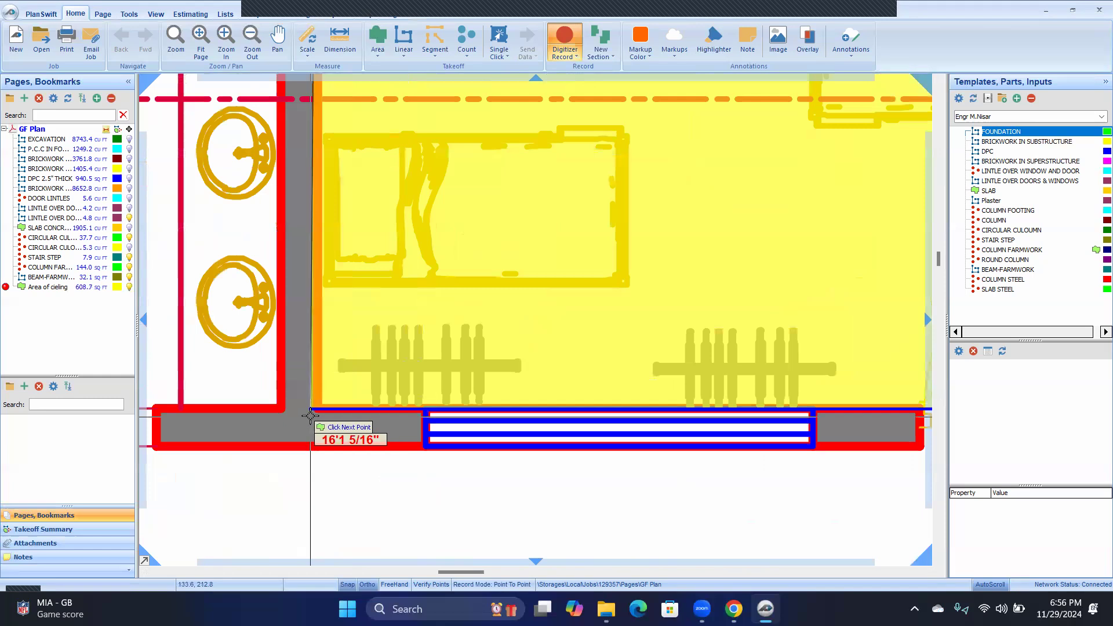
pyautogui.click(315, 410)
pyautogui.scroll(-5, 316, 410)
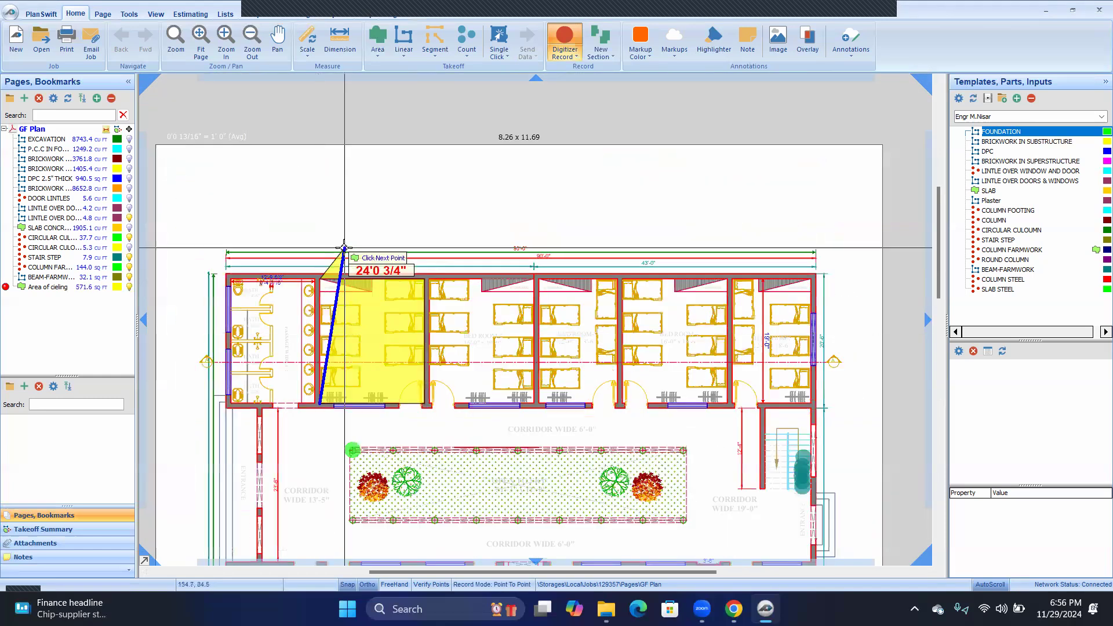
pyautogui.scroll(5, 336, 268)
pyautogui.scroll(2, 336, 268)
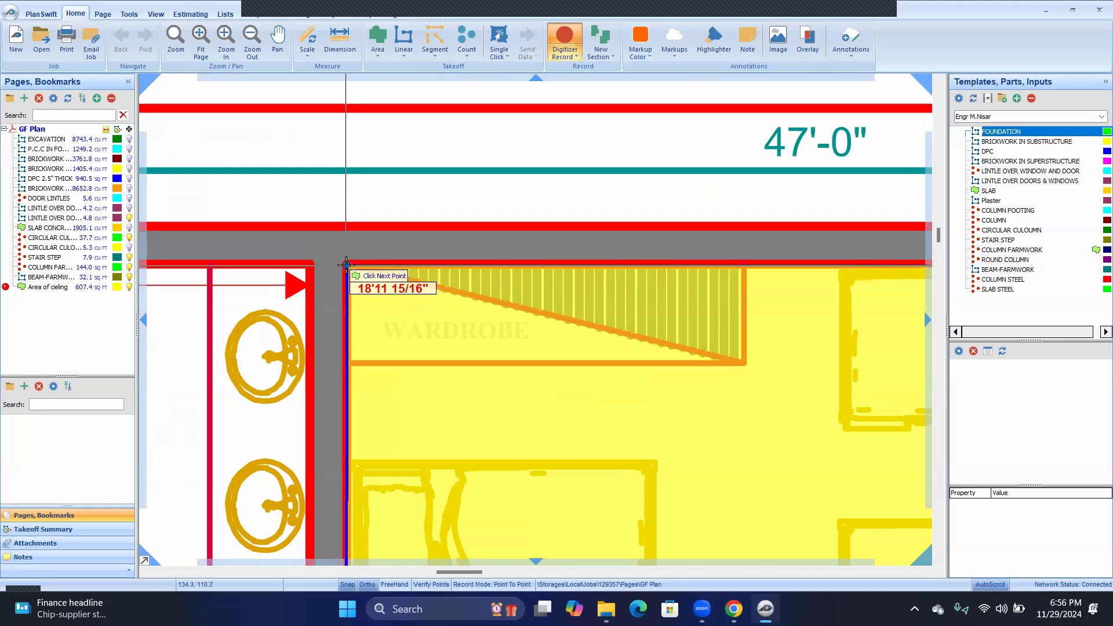
pyautogui.click(346, 264)
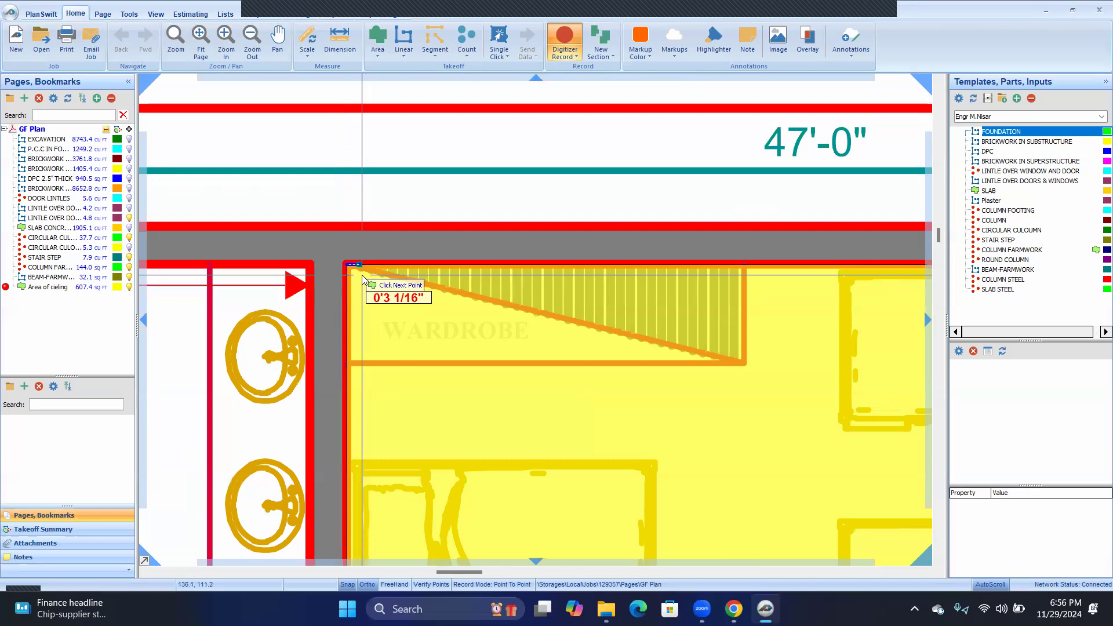
pyautogui.rightClick(364, 279)
pyautogui.click(386, 302)
pyautogui.scroll(-3, 393, 281)
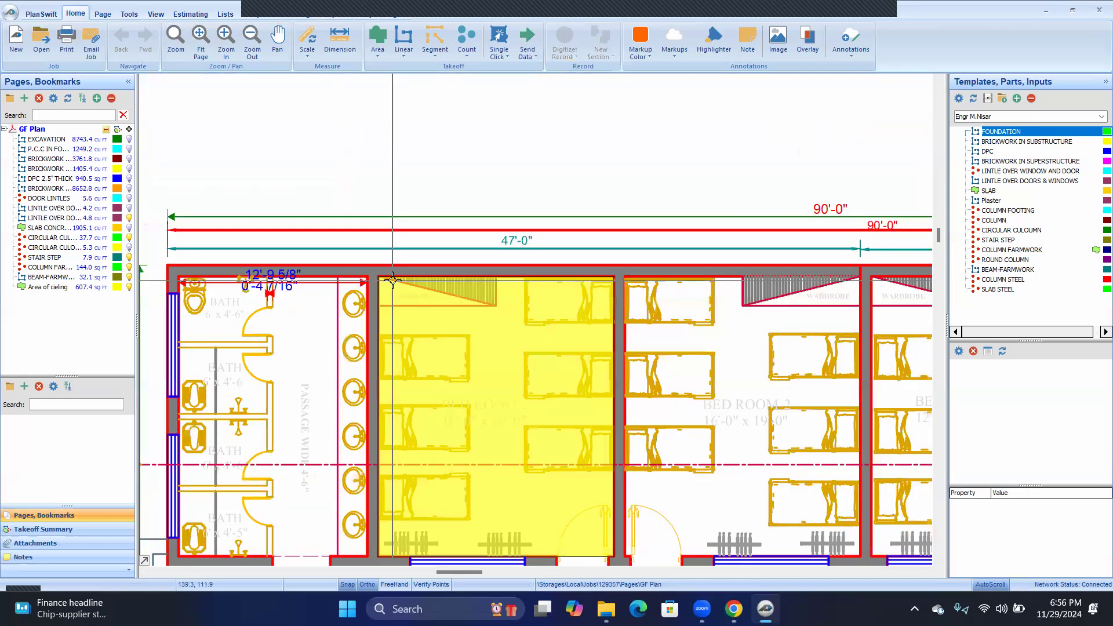
# - Check the Area of cieling takeoff on the plan and in the Ground Floor estimate
pyautogui.scroll(-2, 393, 280)
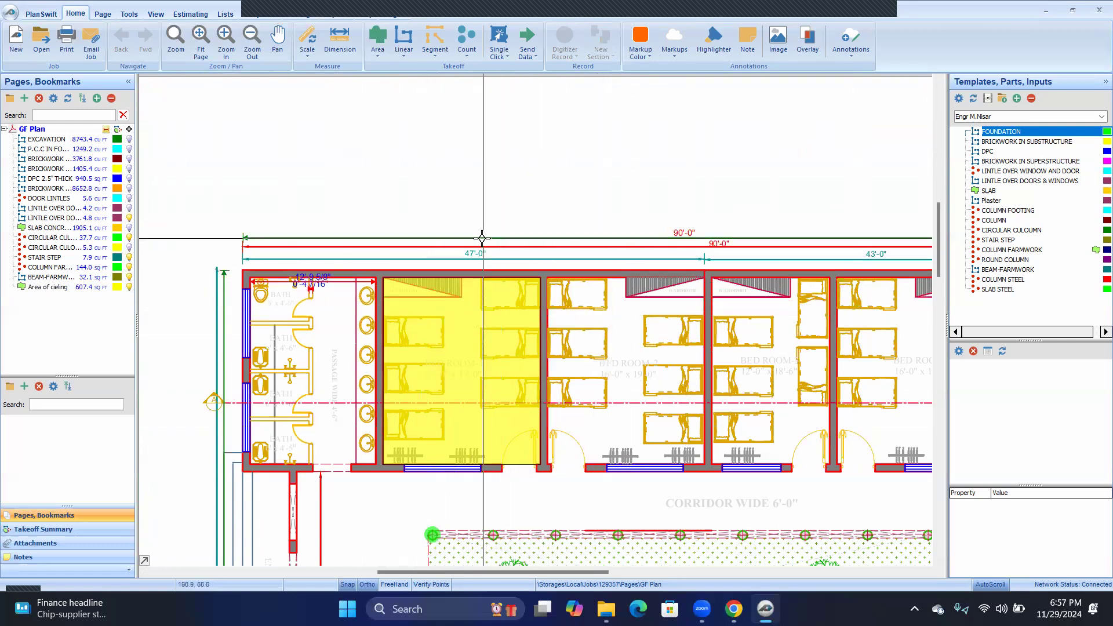
pyautogui.scroll(-3, 268, 221)
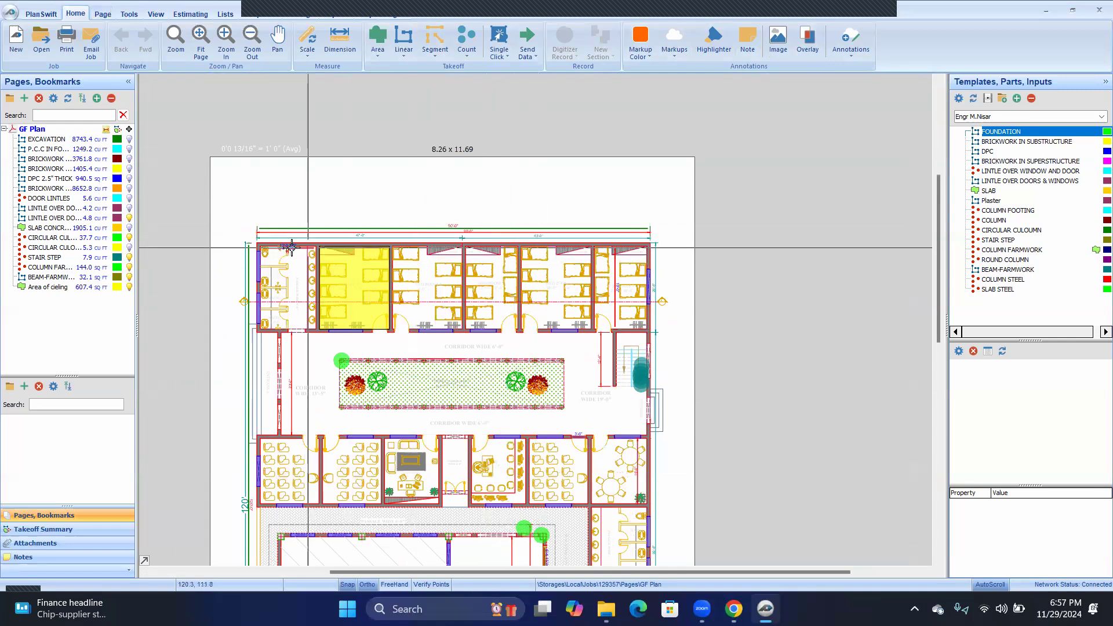
pyautogui.click(44, 288)
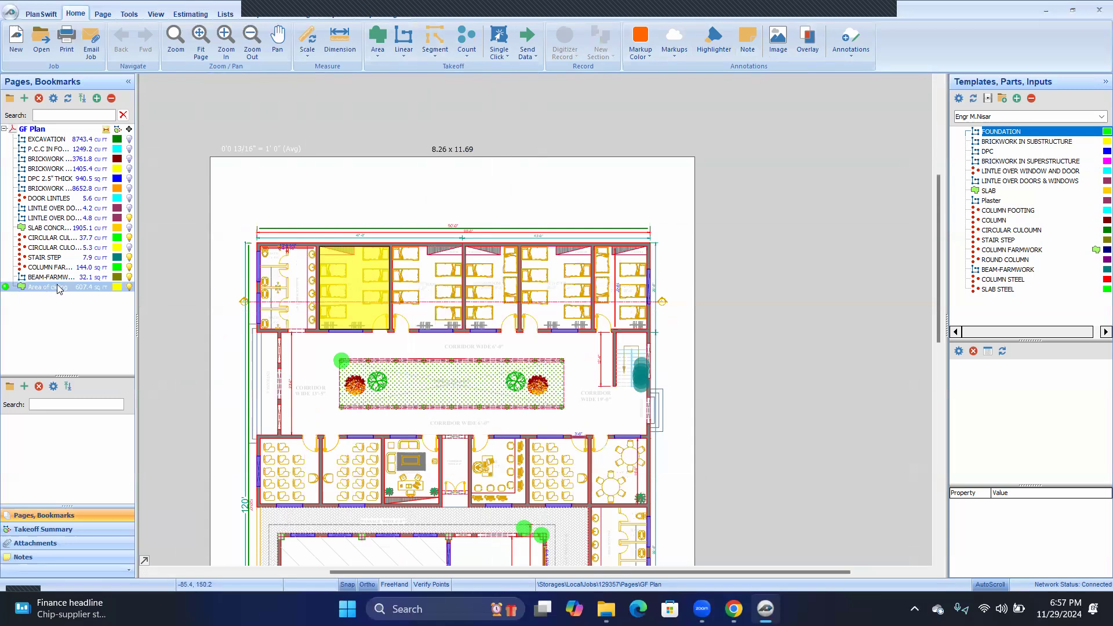
pyautogui.click(79, 288)
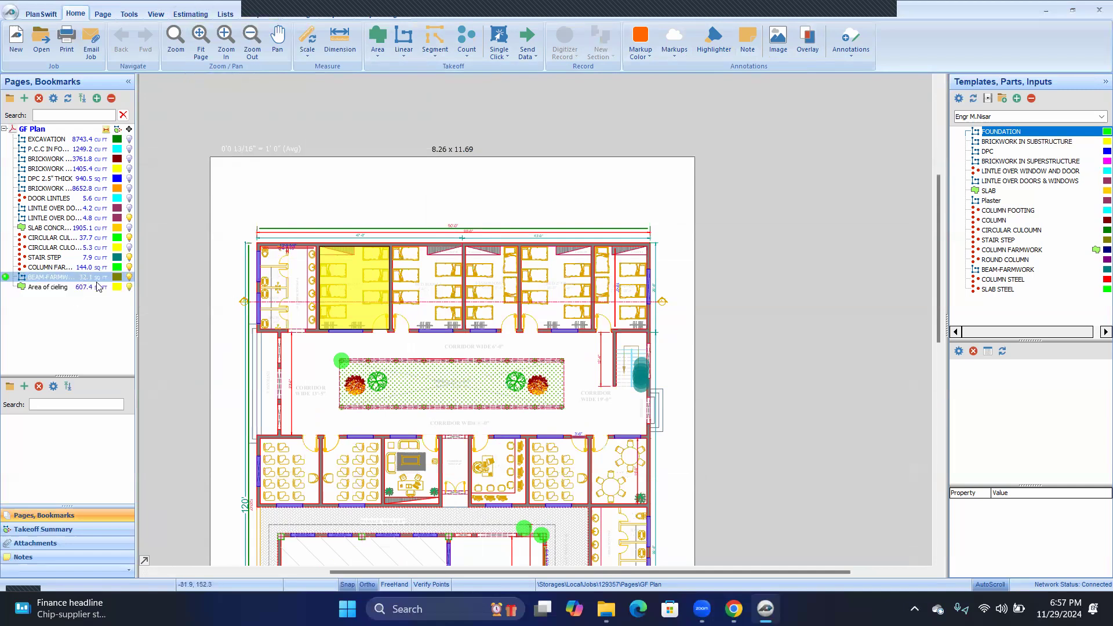
pyautogui.click(189, 20)
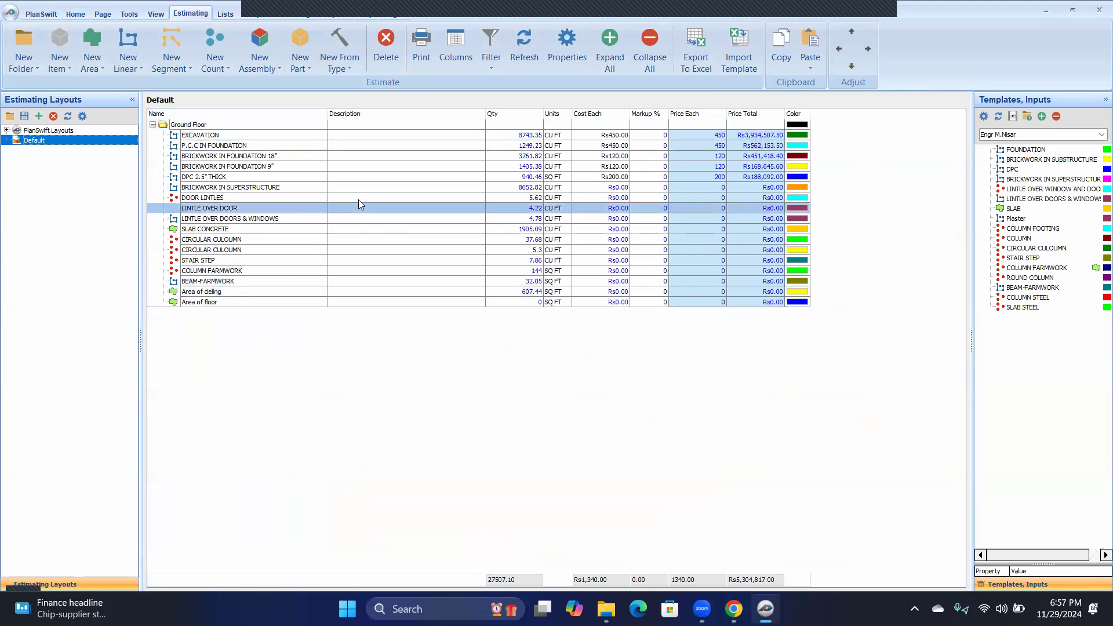
pyautogui.click(77, 15)
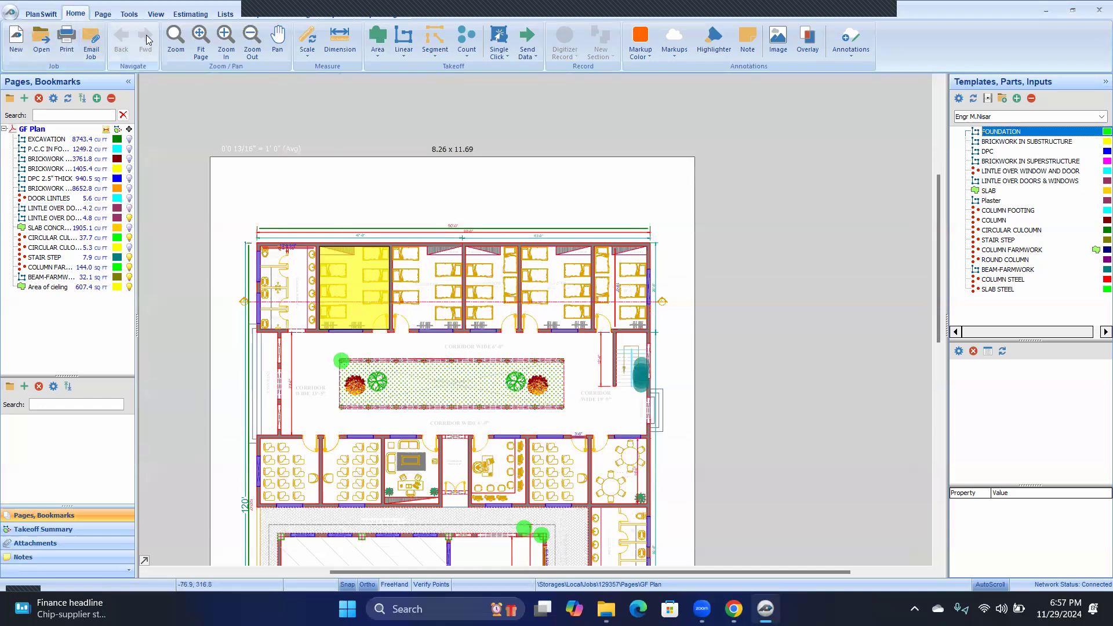
# - Review the estimate's quantities and prices, and examine the engineer's custom list of takeoff templates
pyautogui.click(193, 14)
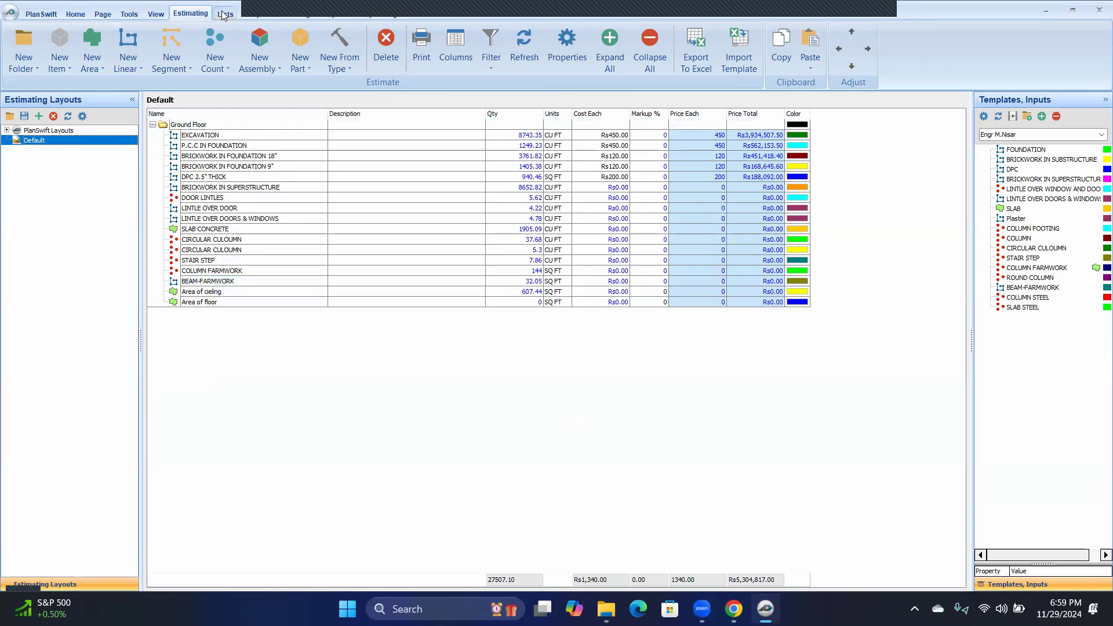
pyautogui.click(259, 15)
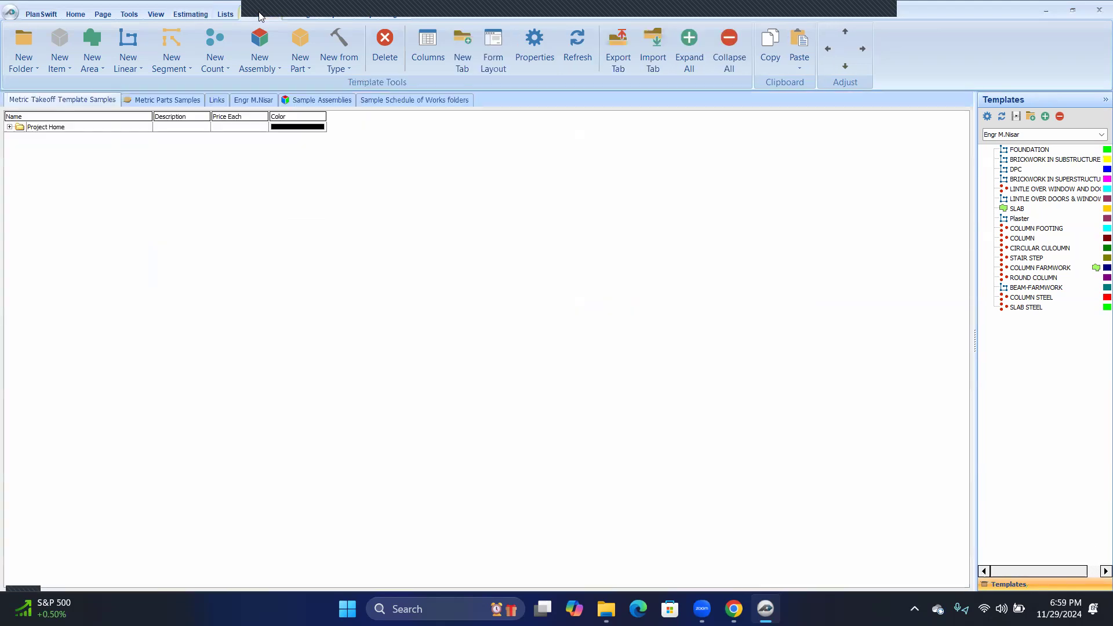
pyautogui.click(253, 103)
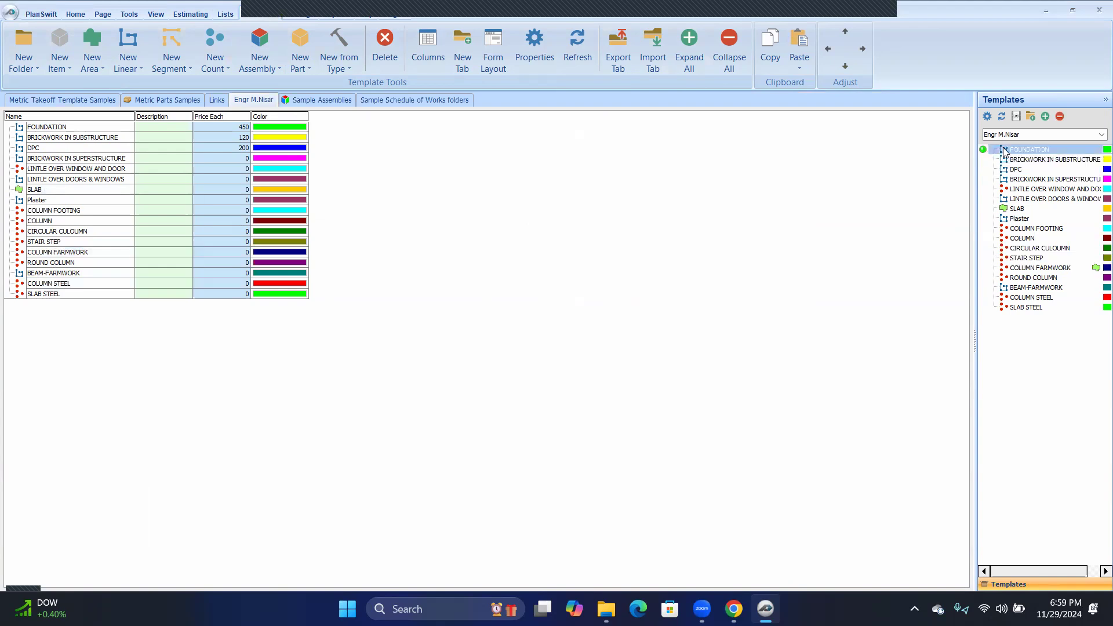
# - Create a linear takeoff named "Ecavation" from the FOUNDATION template, 2.5 FT wide and 3.5 FT deep, in the Ground Floor folder
pyautogui.doubleClick(984, 150)
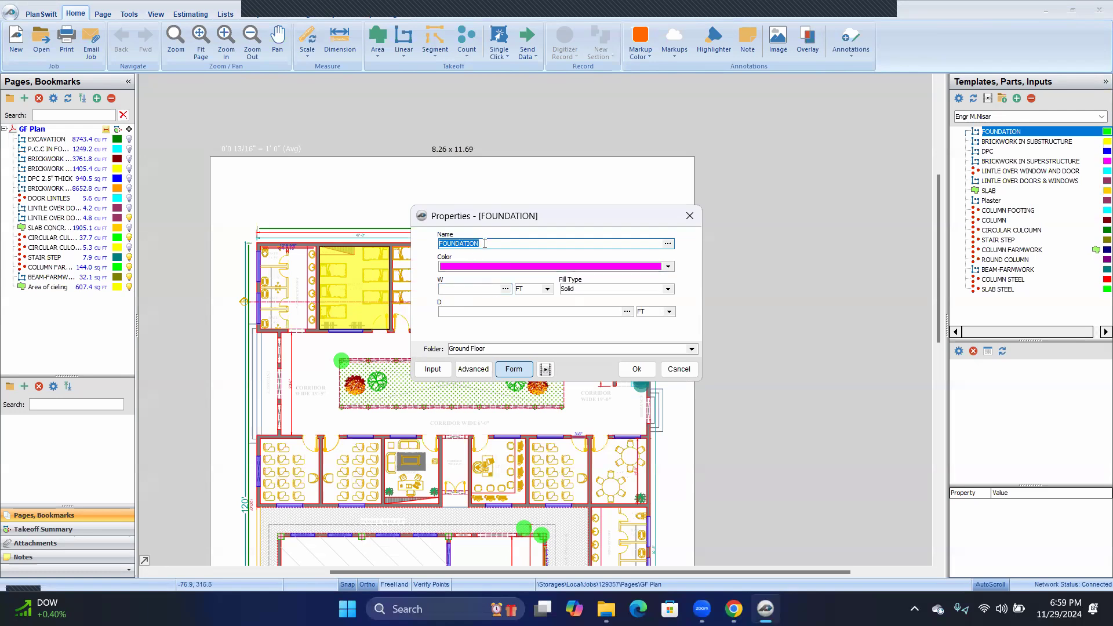
pyautogui.write('Ecavation')
pyautogui.click(450, 287)
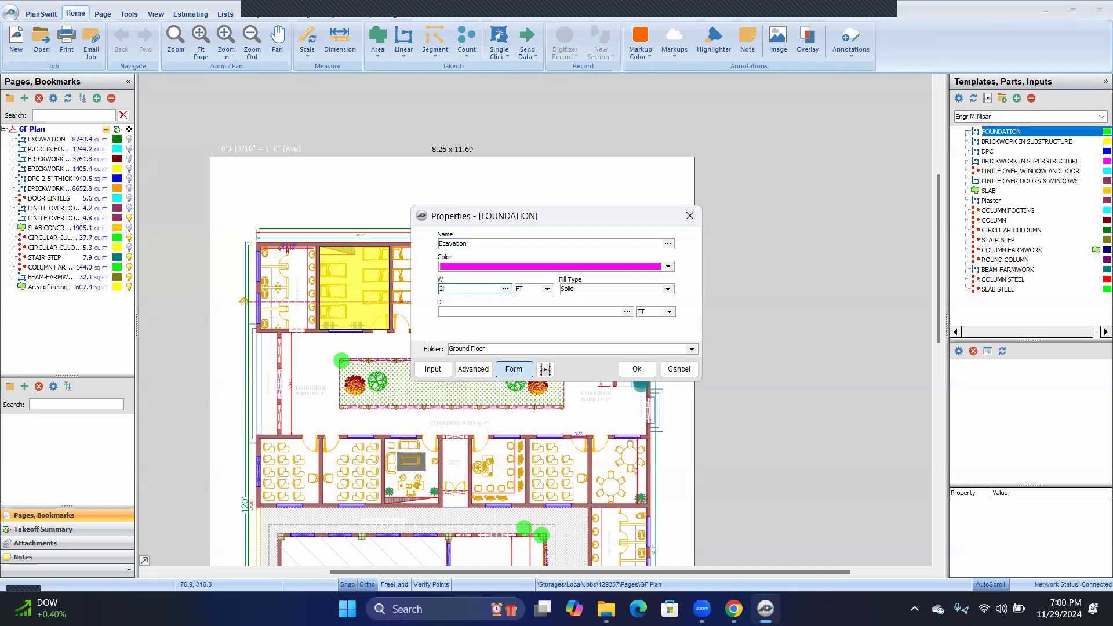
pyautogui.click(449, 312)
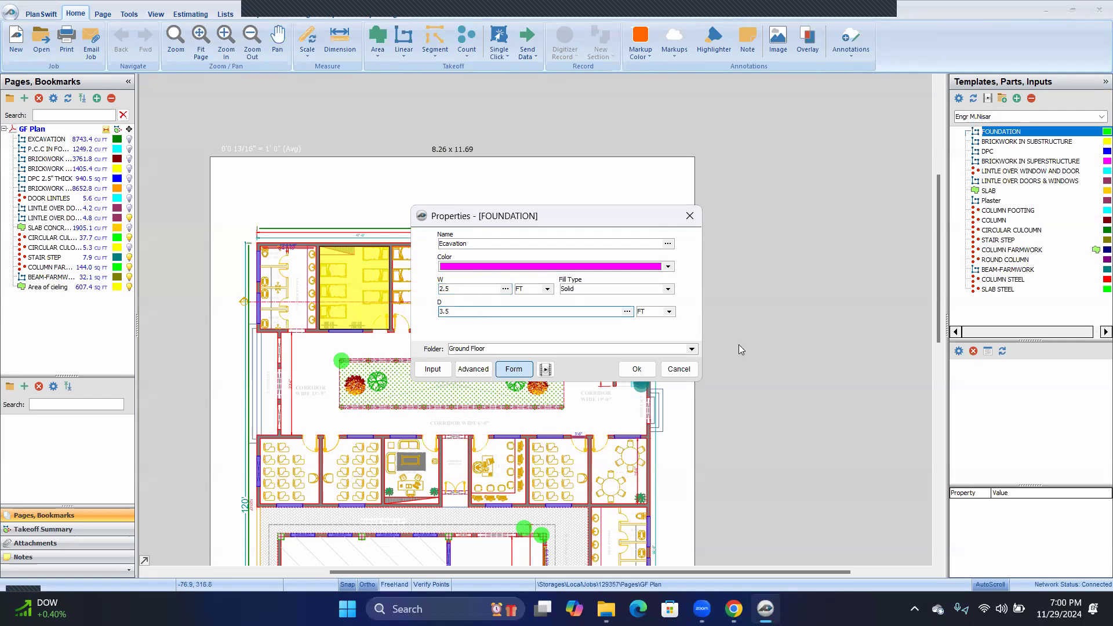
pyautogui.click(692, 350)
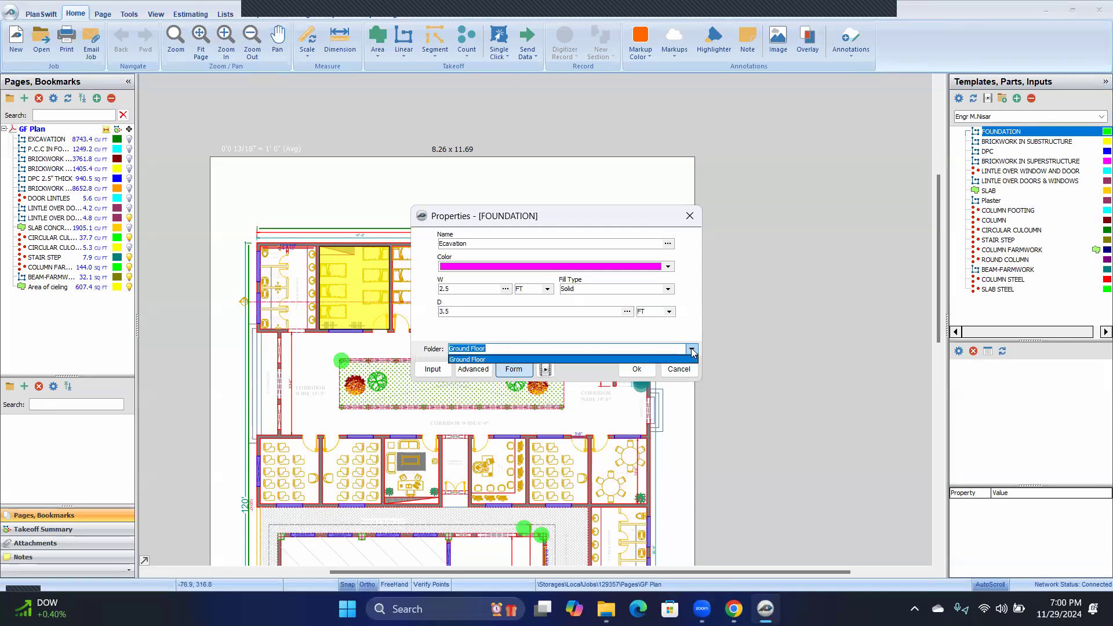
pyautogui.click(691, 350)
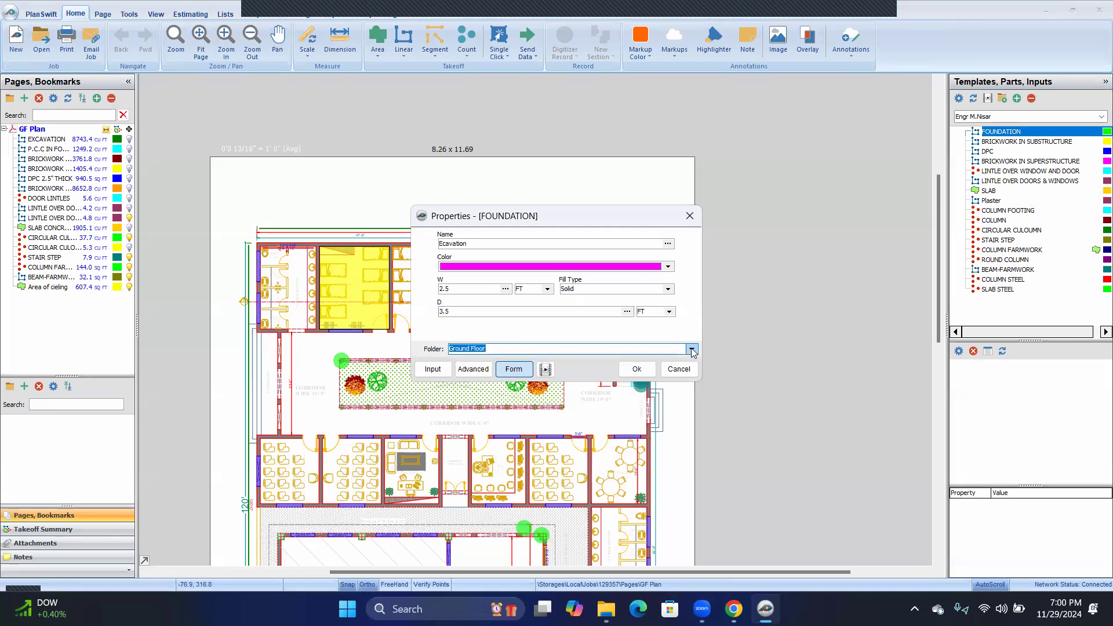
pyautogui.click(638, 369)
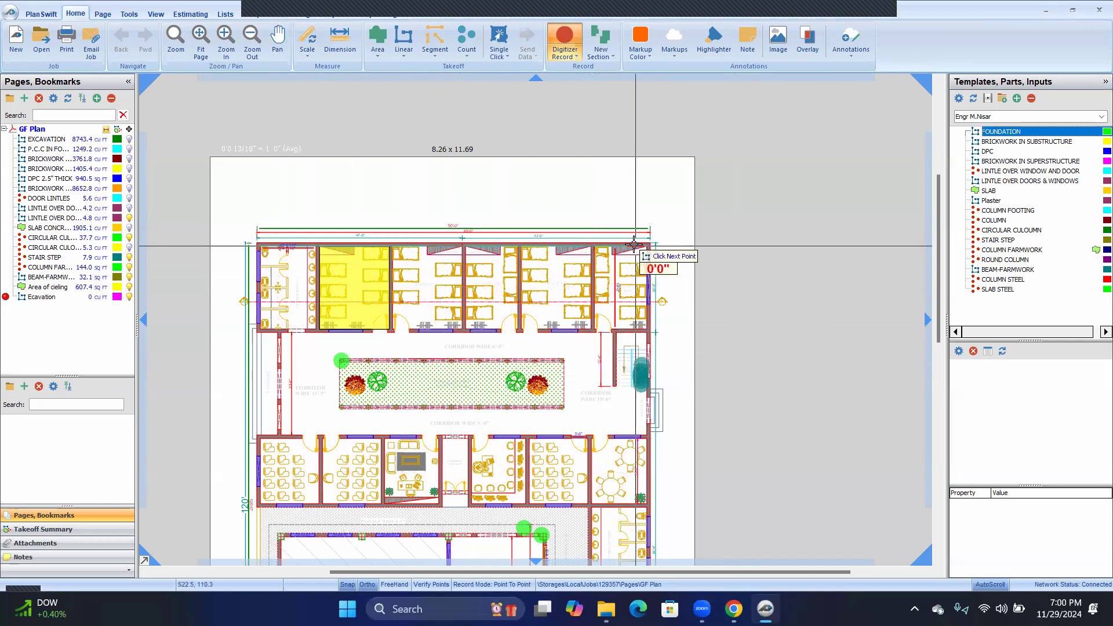
pyautogui.scroll(4, 649, 248)
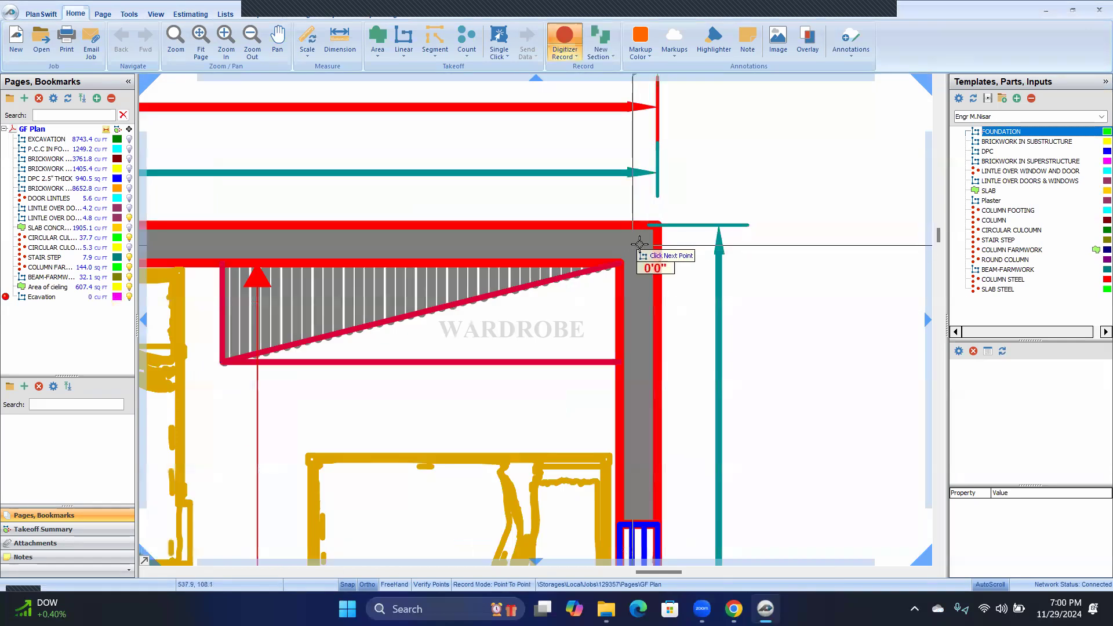
pyautogui.click(638, 257)
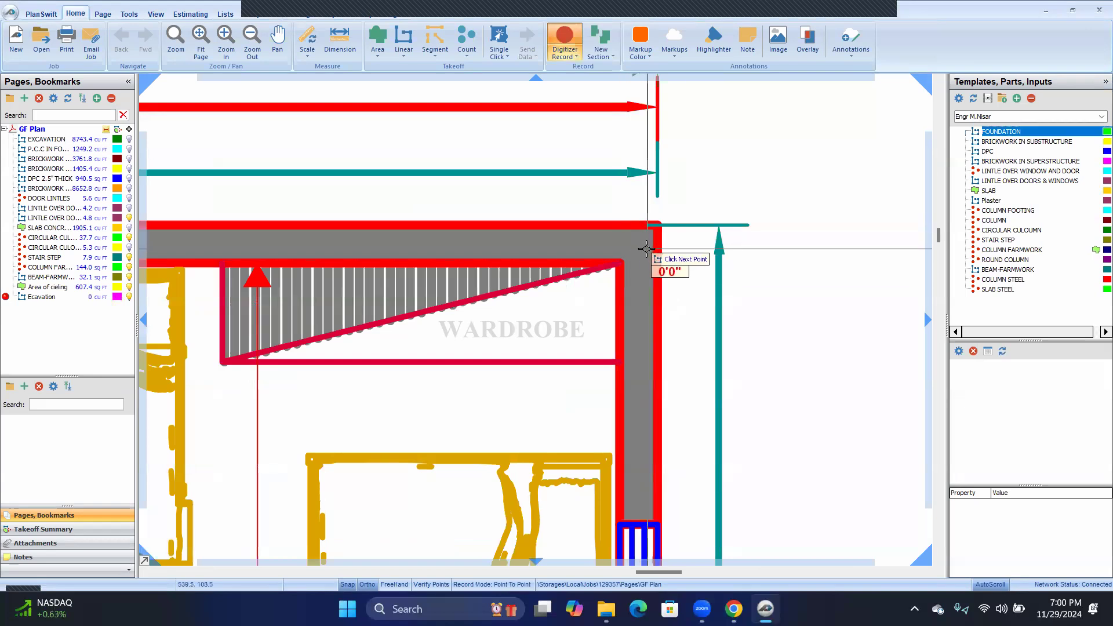
pyautogui.scroll(-4, 486, 261)
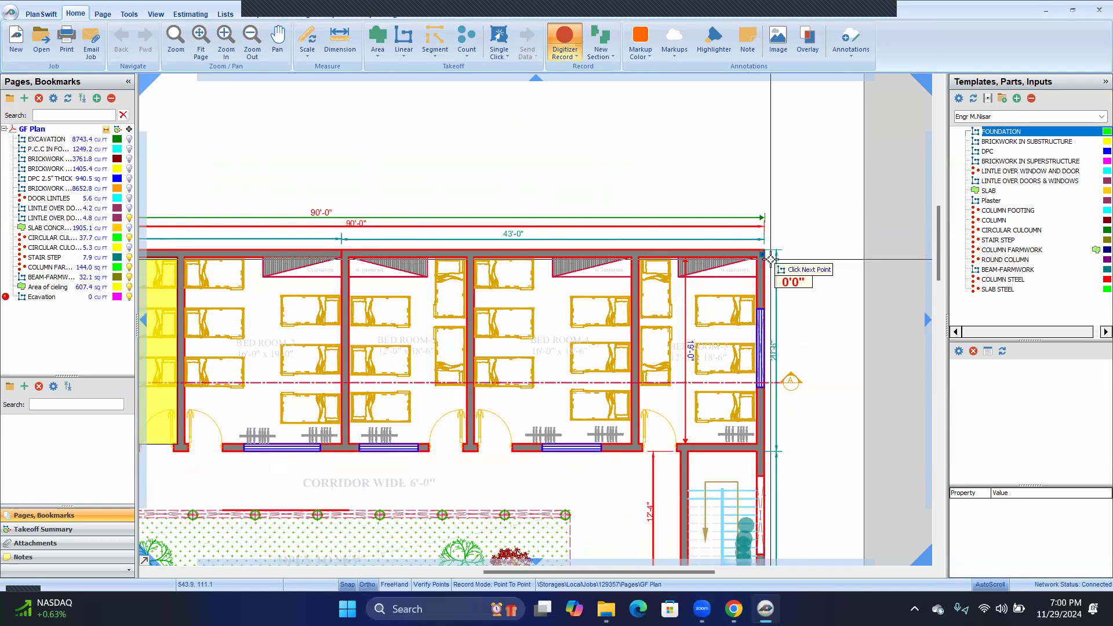
pyautogui.press('Escape')
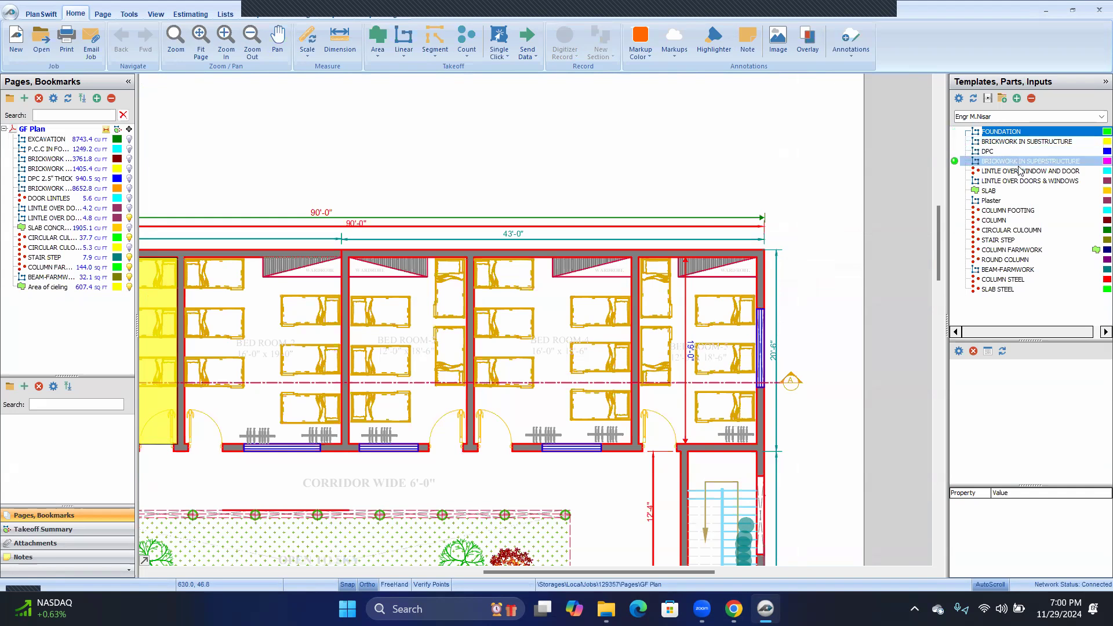
# - Look at the properties of the LINTLE OVER WINDOW AND DOOR template and dismiss them without adding a takeoff
pyautogui.doubleClick(955, 173)
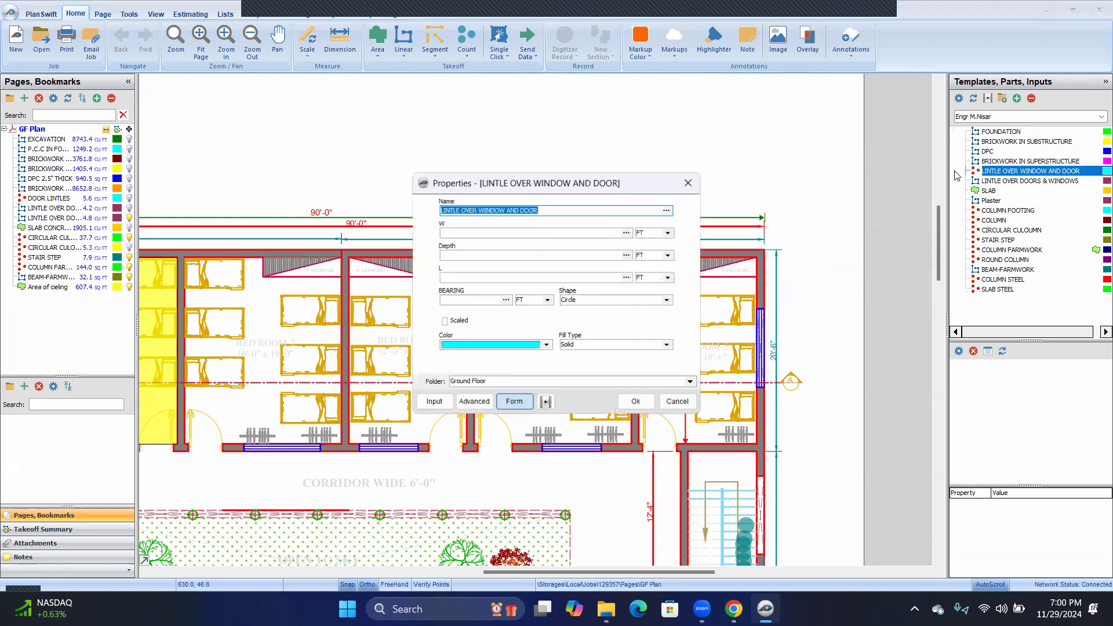
pyautogui.click(689, 184)
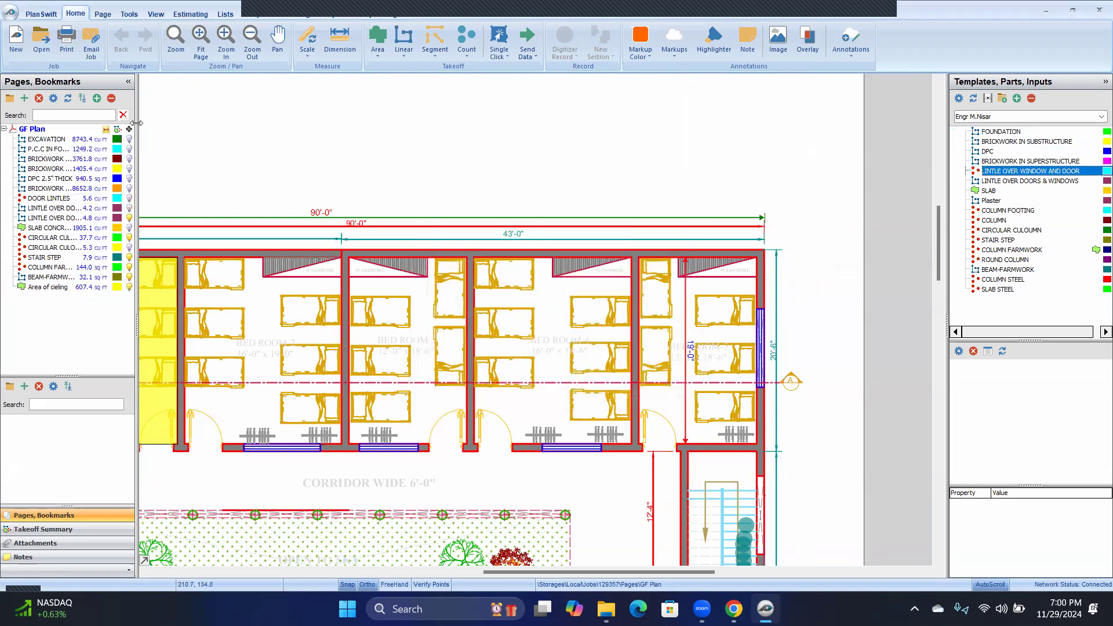
# - Widen the takeoff list, and examine the quantity formula and advanced properties of SLAB CONCRETE in the Ground Floor estimate
pyautogui.moveTo(137, 122); pyautogui.dragTo(244, 125)
pyautogui.click(8, 278)
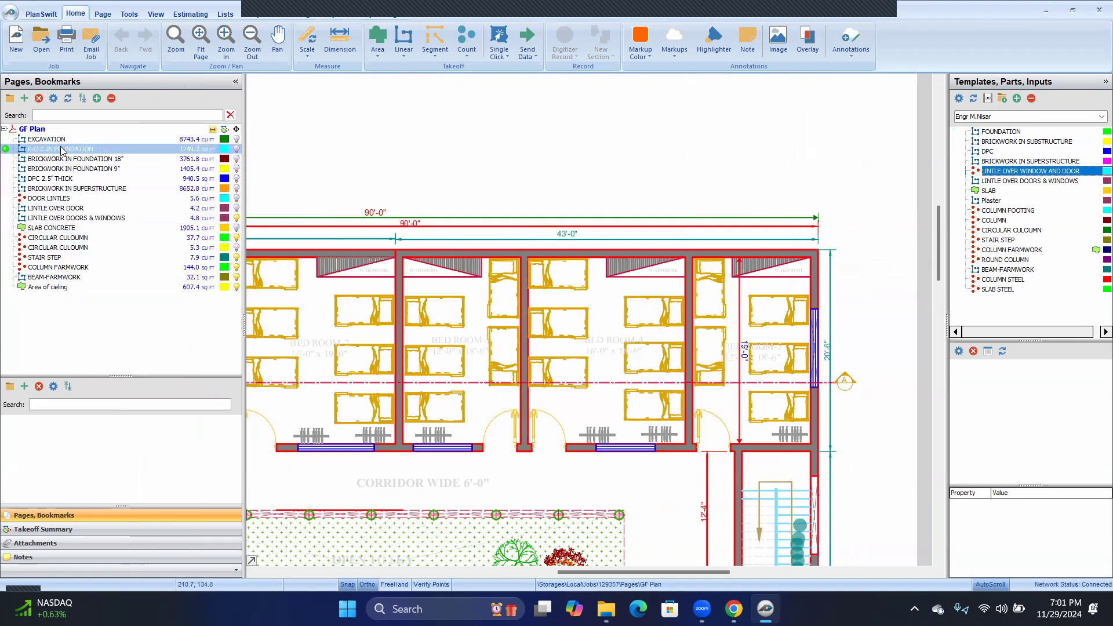
pyautogui.click(190, 14)
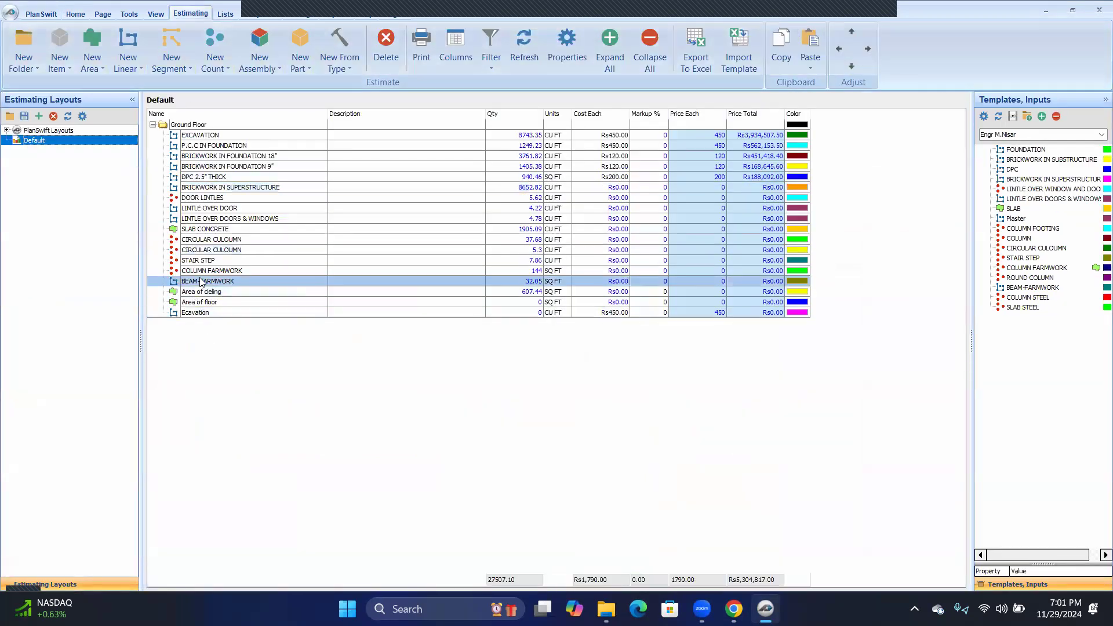
pyautogui.doubleClick(207, 229)
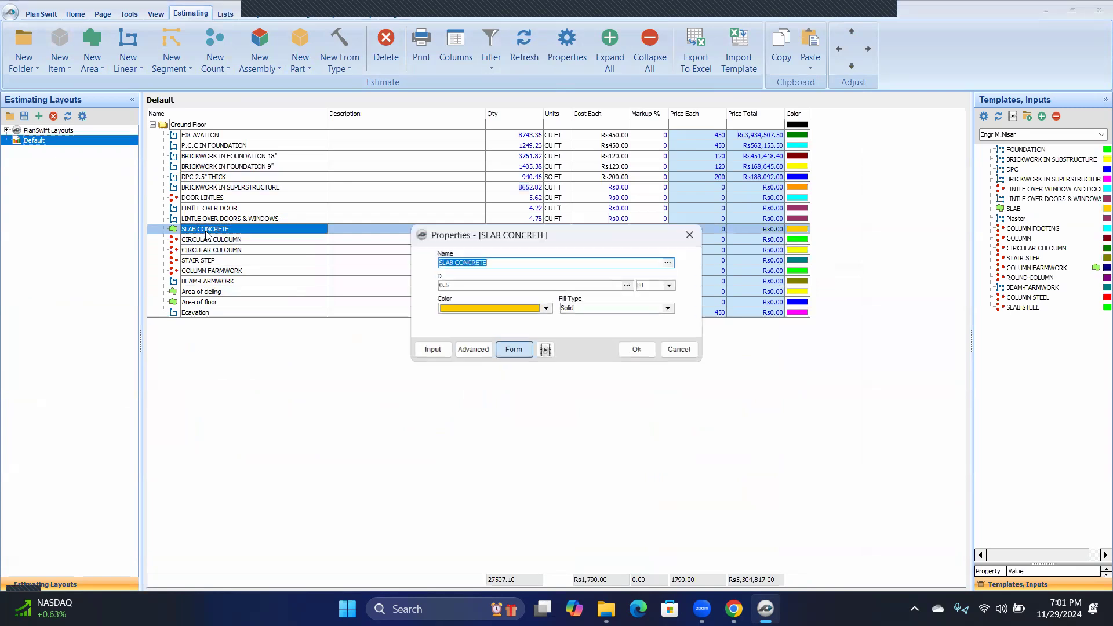
pyautogui.click(473, 350)
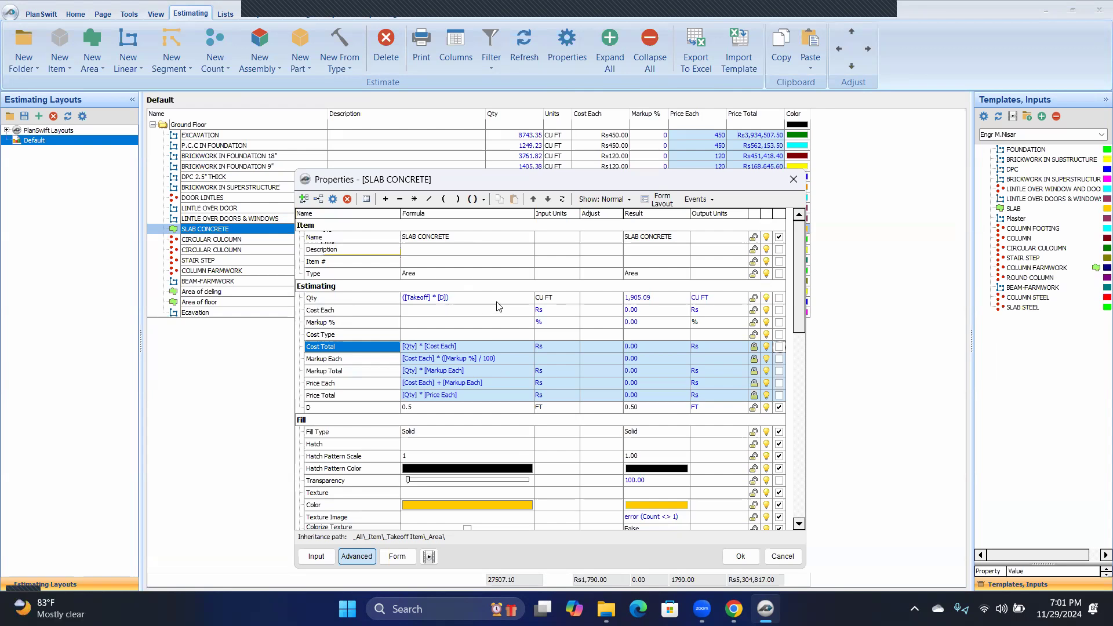
pyautogui.scroll(-2, 473, 308)
pyautogui.scroll(-2, 473, 307)
pyautogui.scroll(2, 607, 245)
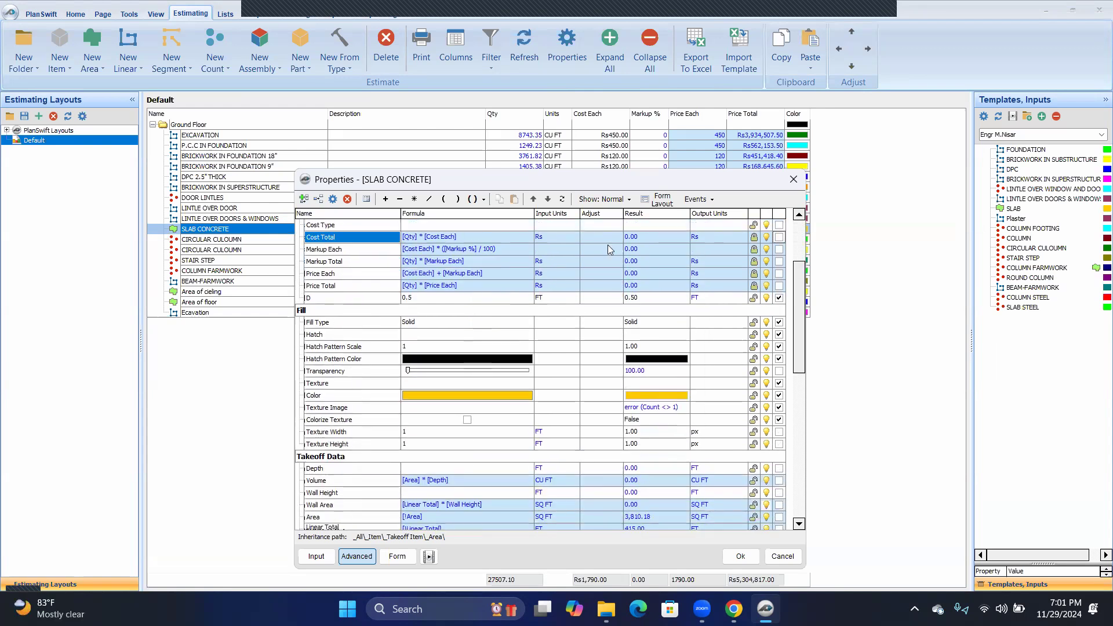
pyautogui.click(794, 178)
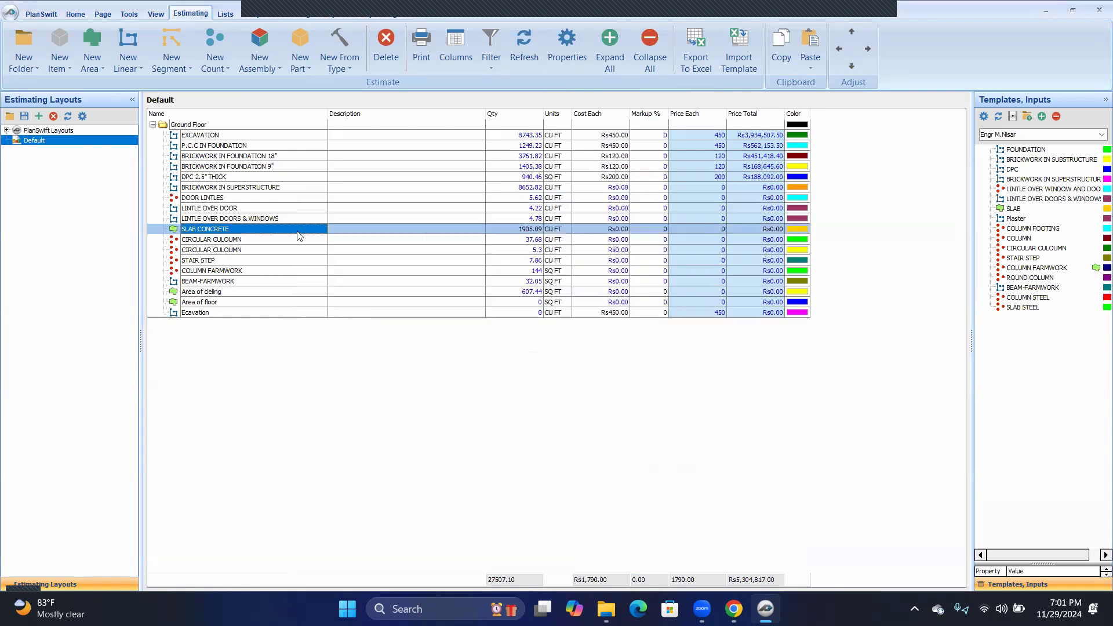
# - Examine the quantity formula and the bearing, width and depth inputs of the estimate's LINTLE OVER DOORS & WINDOWS item
pyautogui.doubleClick(229, 221)
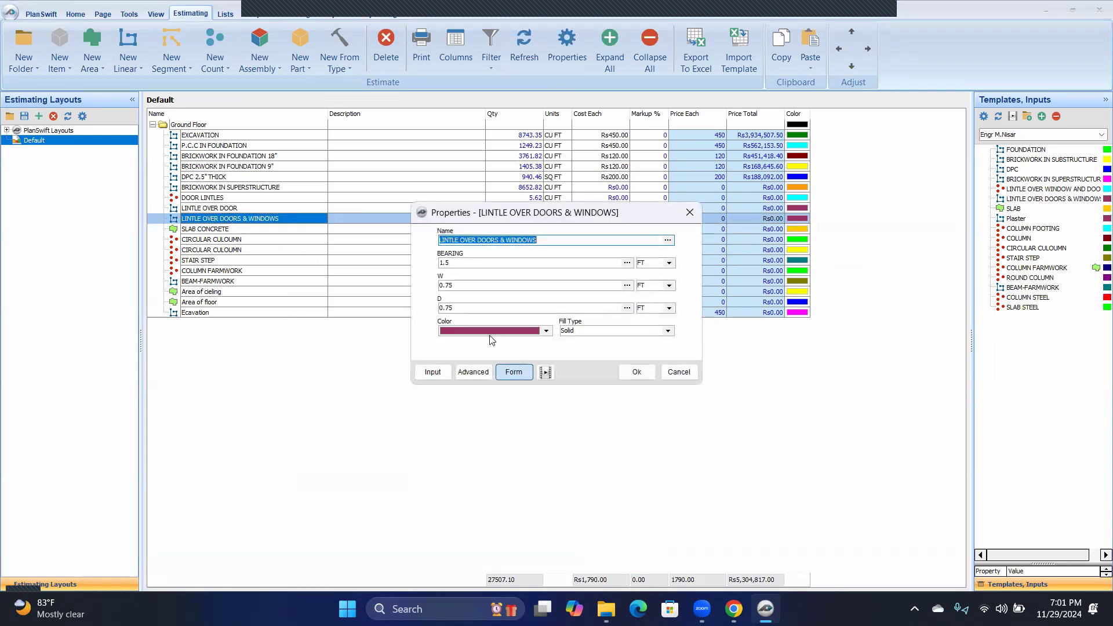
pyautogui.click(464, 378)
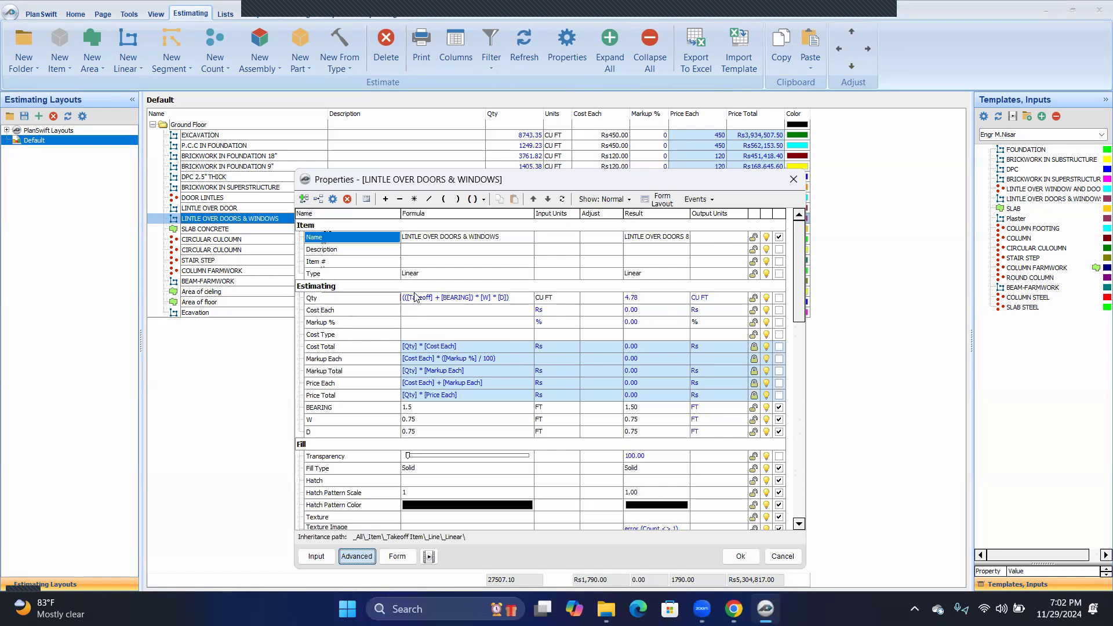
pyautogui.click(740, 556)
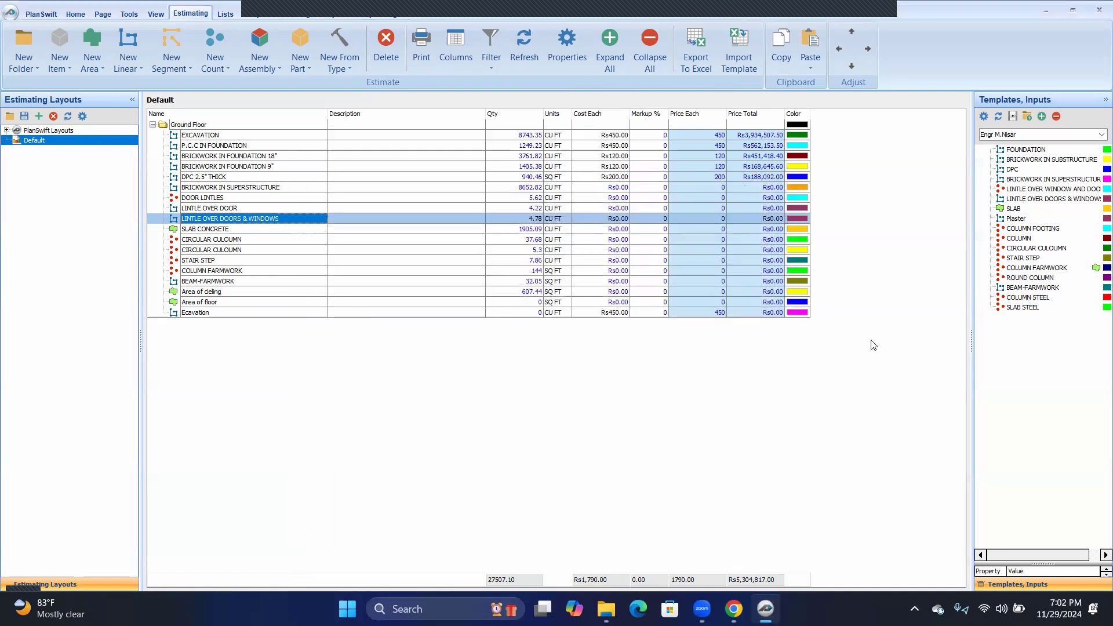
# - Create a linear takeoff from the LINTLE OVER DOORS & WINDOWS template in the Ground Floor folder, leaving bearing, W and D blank
pyautogui.doubleClick(983, 200)
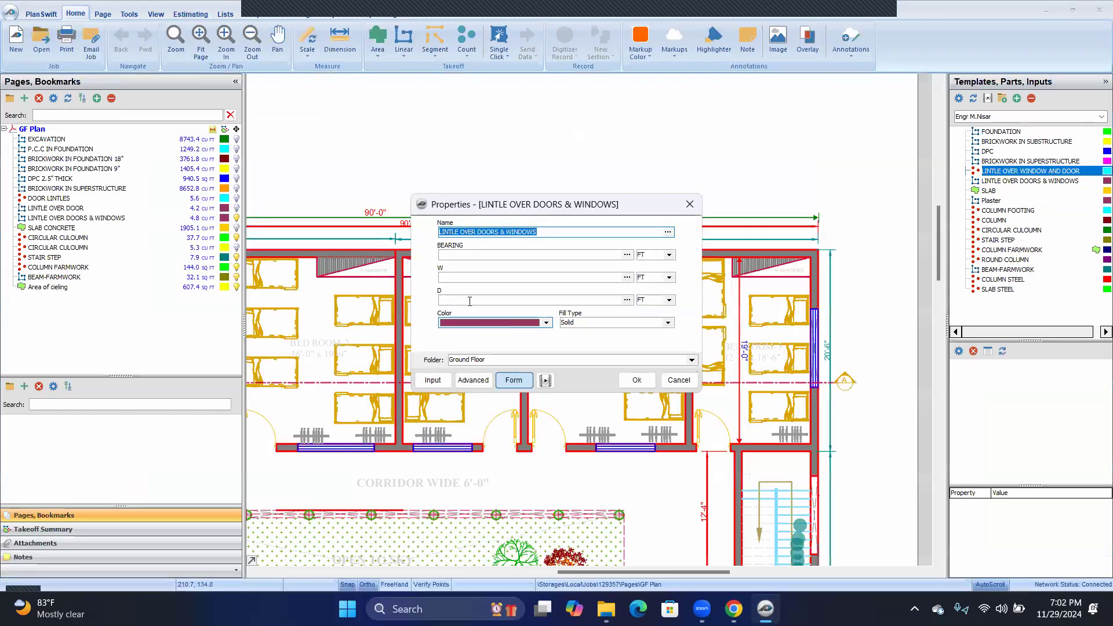
pyautogui.click(460, 254)
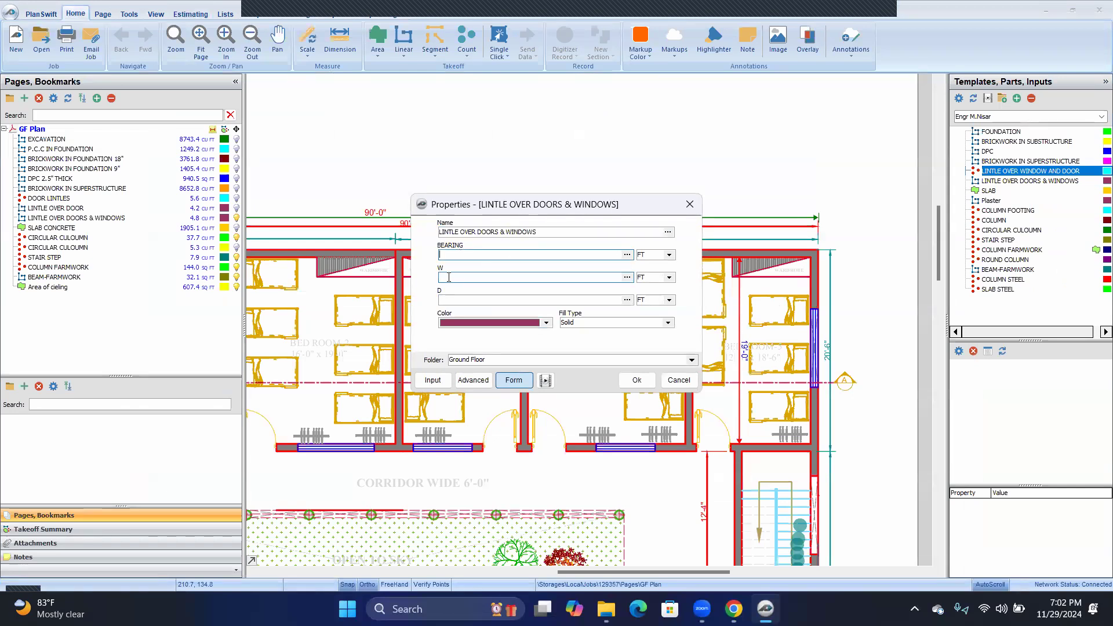
pyautogui.click(448, 278)
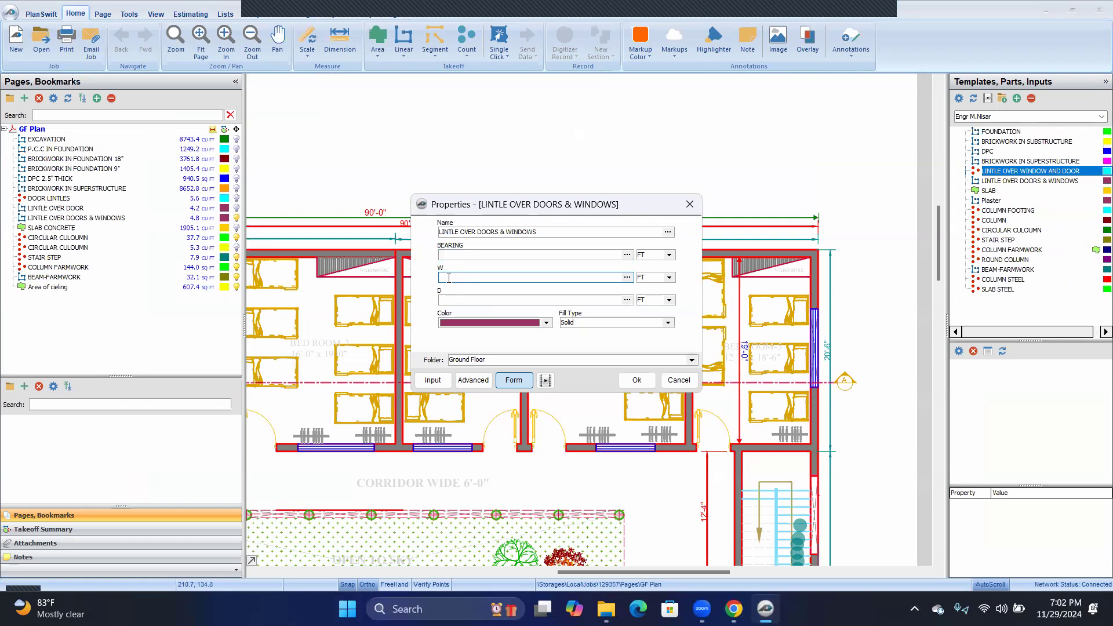
pyautogui.click(441, 301)
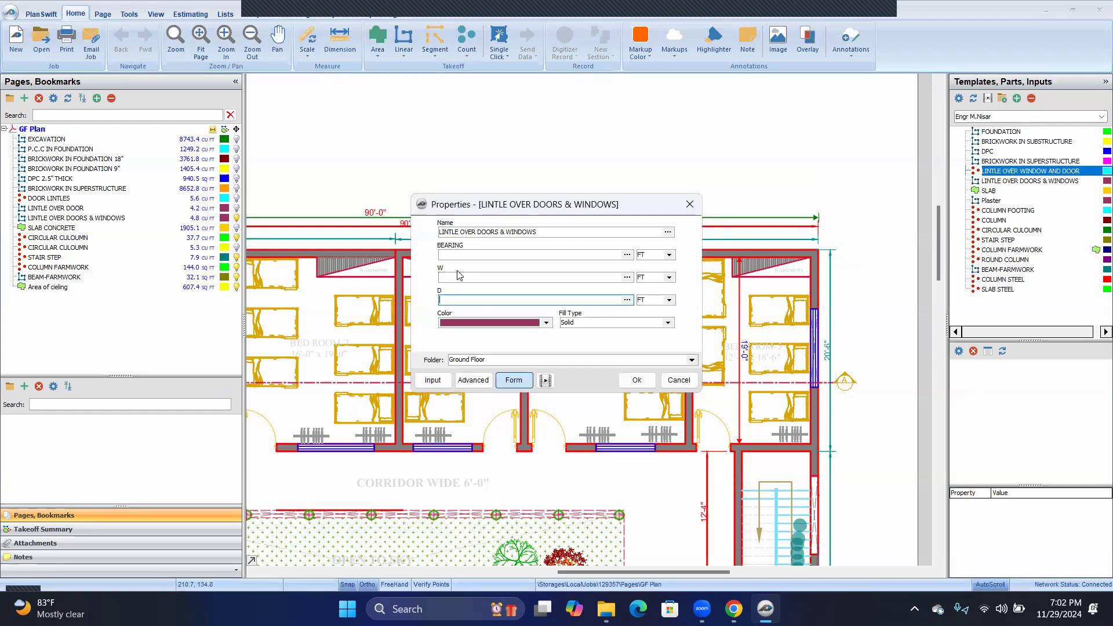
pyautogui.click(443, 277)
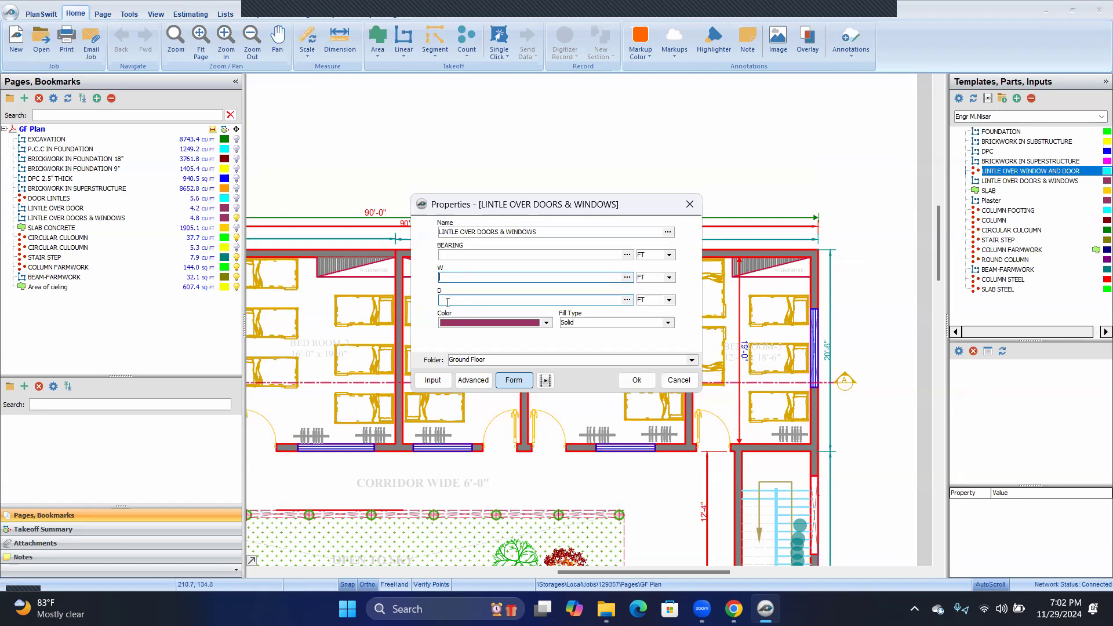
pyautogui.click(445, 300)
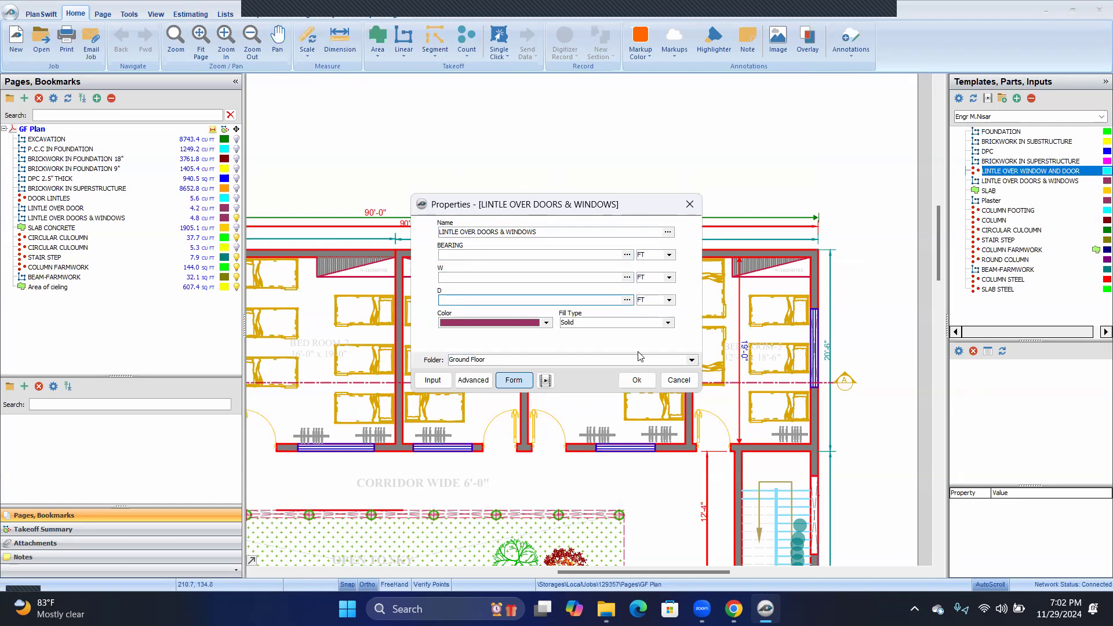
pyautogui.click(637, 381)
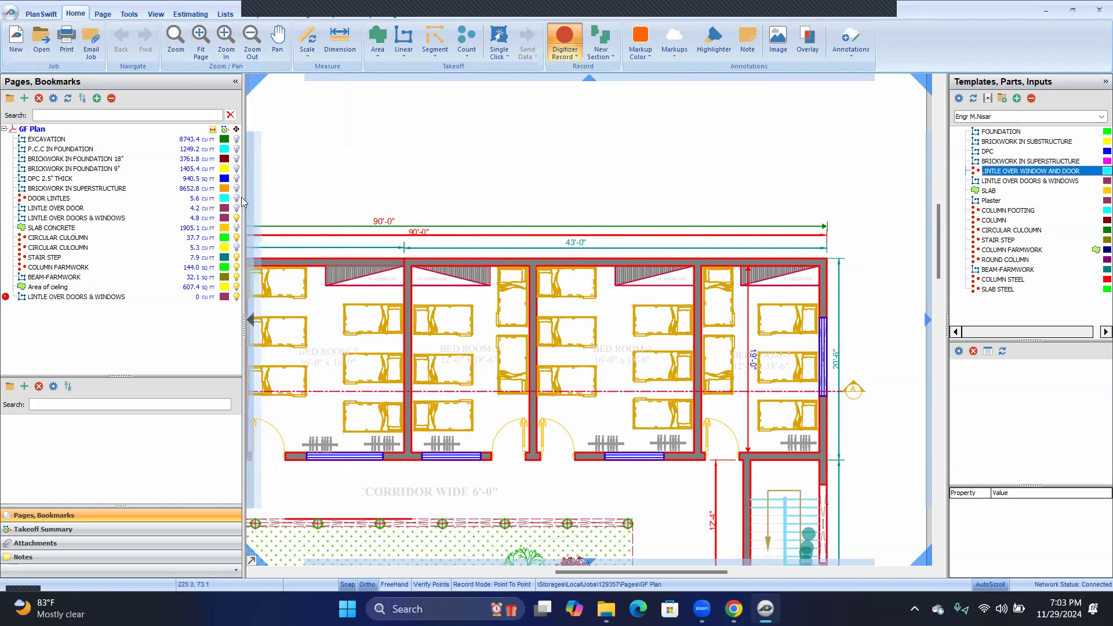
# - Narrow the takeoff list and inspect the plan around the prayer hall and veranda walls, without placing any lintel points
pyautogui.moveTo(246, 197); pyautogui.dragTo(191, 200)
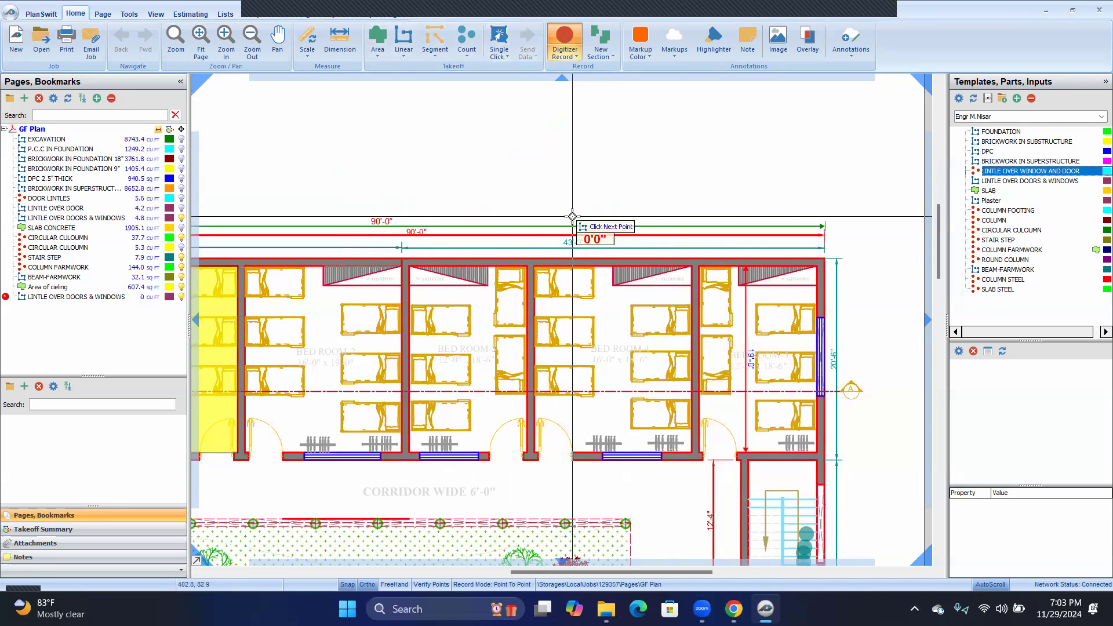
pyautogui.scroll(3, 501, 249)
pyautogui.scroll(-6, 500, 242)
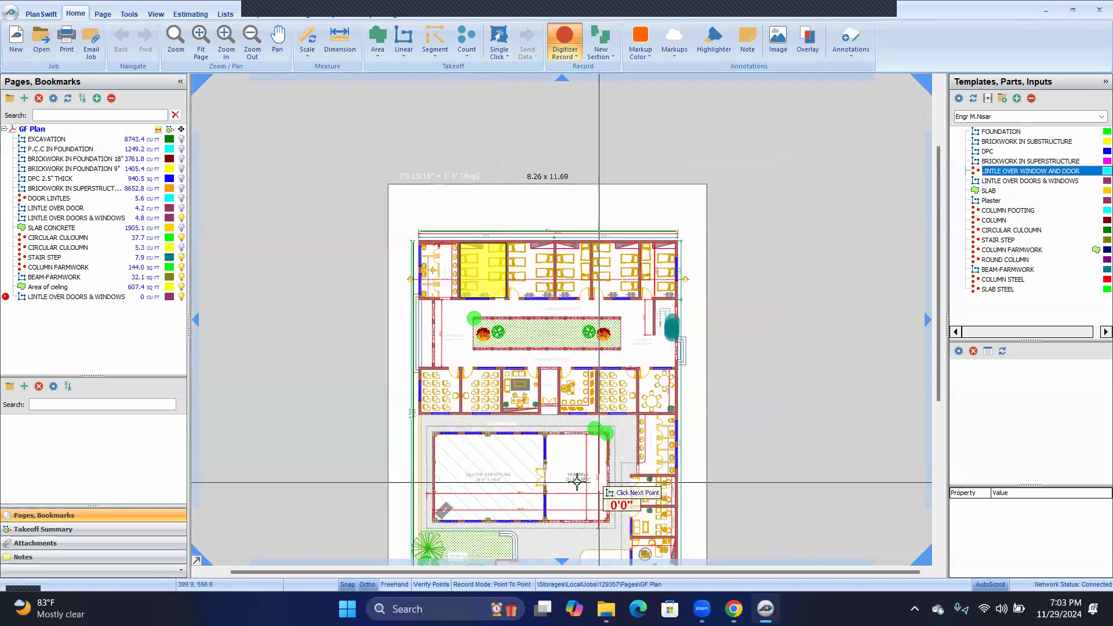
pyautogui.scroll(1, 521, 472)
pyautogui.scroll(2, 458, 453)
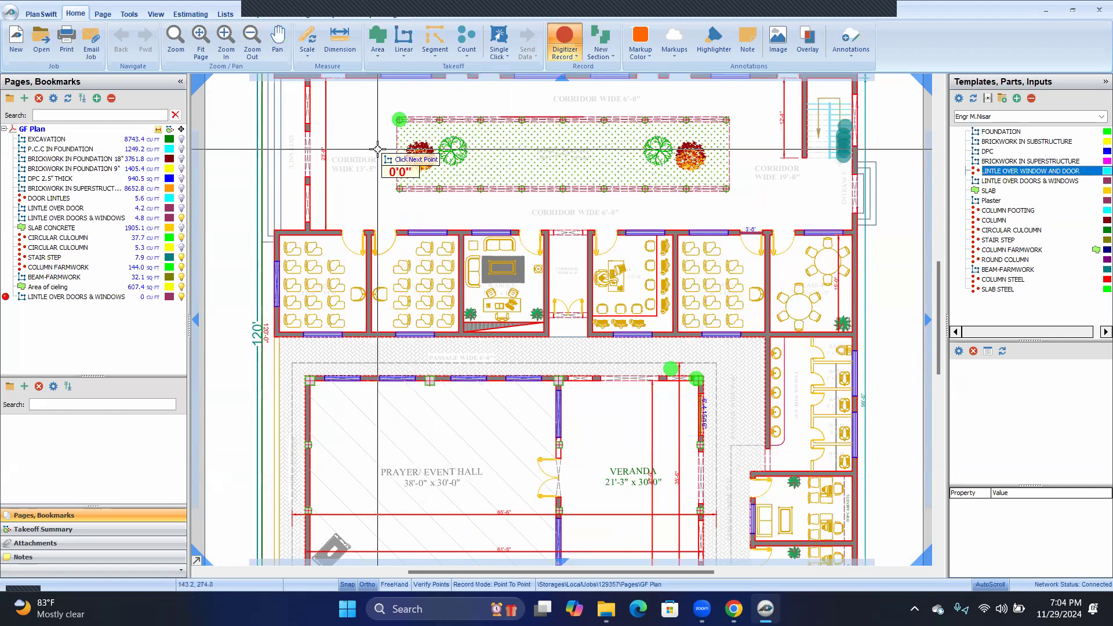
pyautogui.scroll(2, 566, 448)
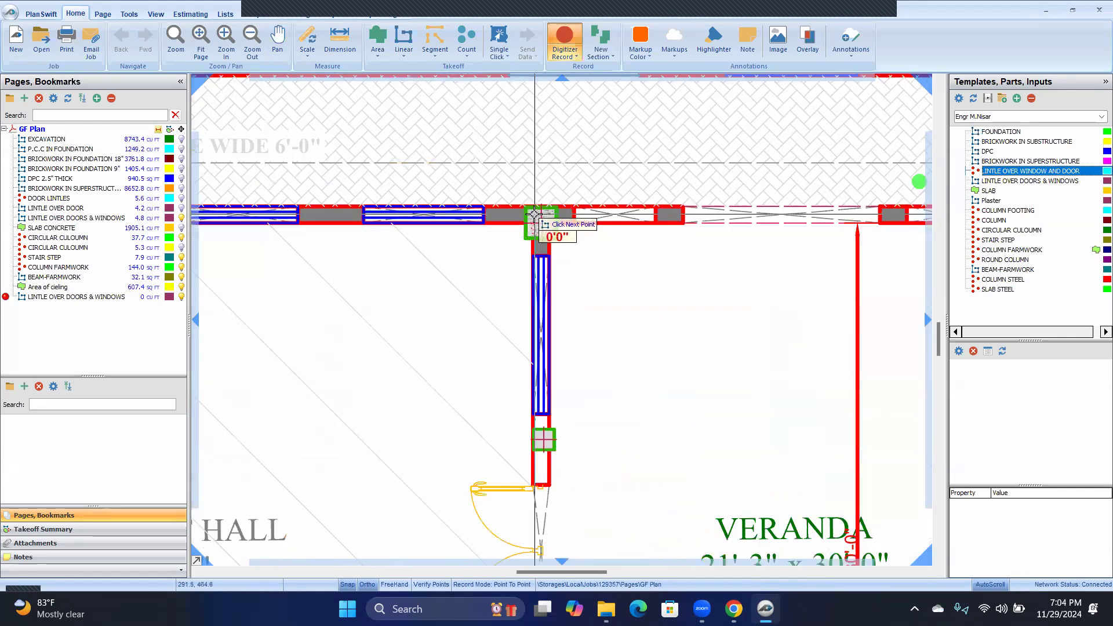
pyautogui.scroll(-5, 535, 214)
pyautogui.scroll(5, 782, 194)
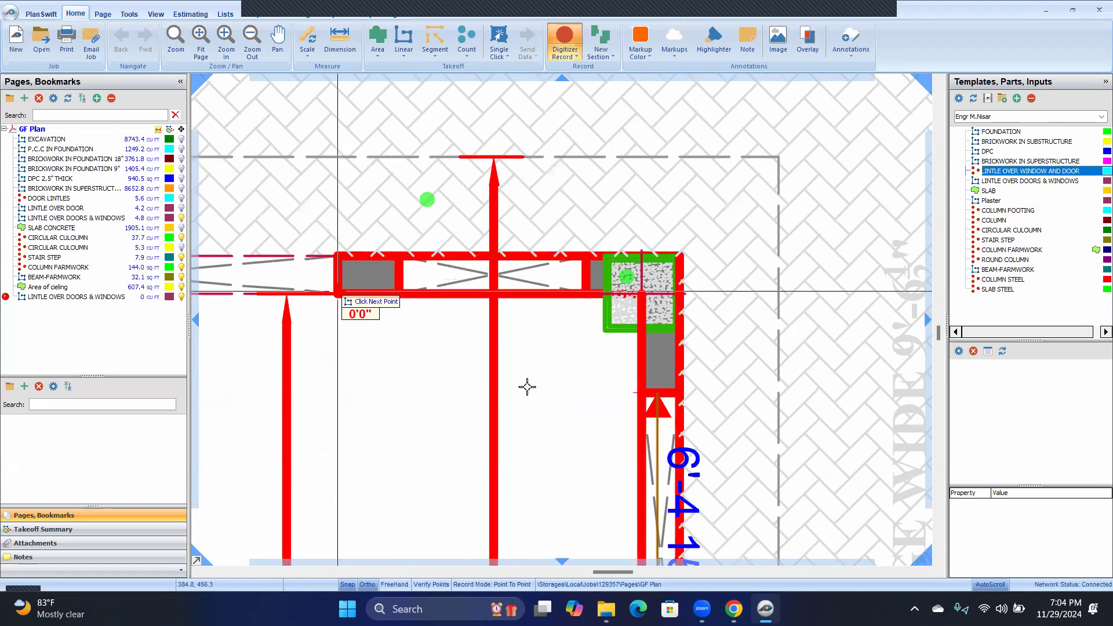
pyautogui.scroll(-3, 638, 301)
pyautogui.scroll(-3, 644, 299)
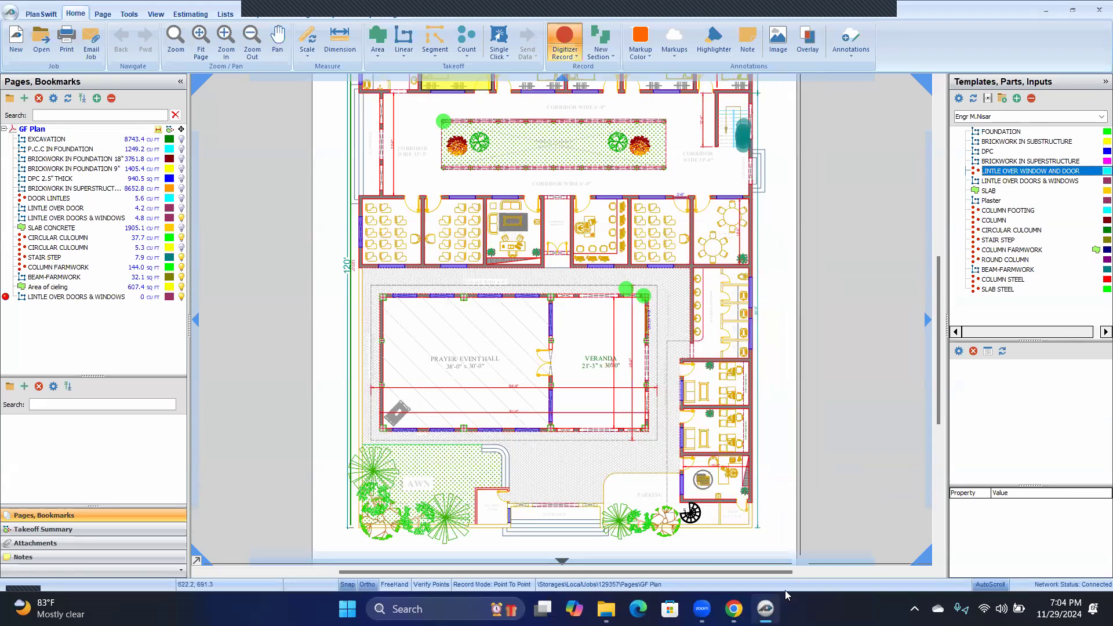
pyautogui.moveTo(716, 606)
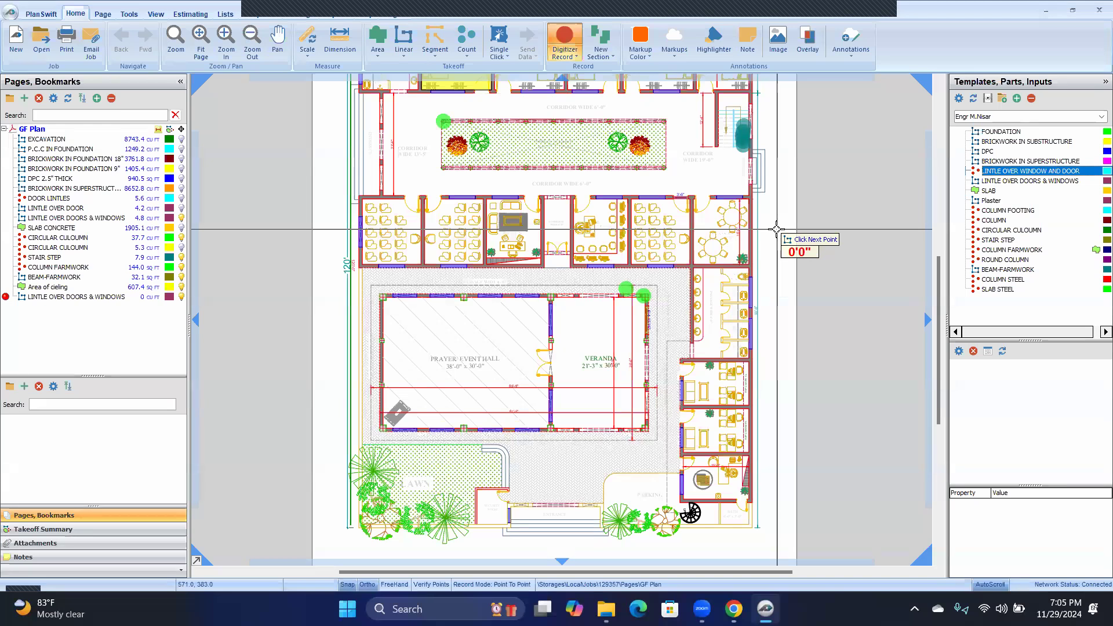
pyautogui.moveTo(765, 609)
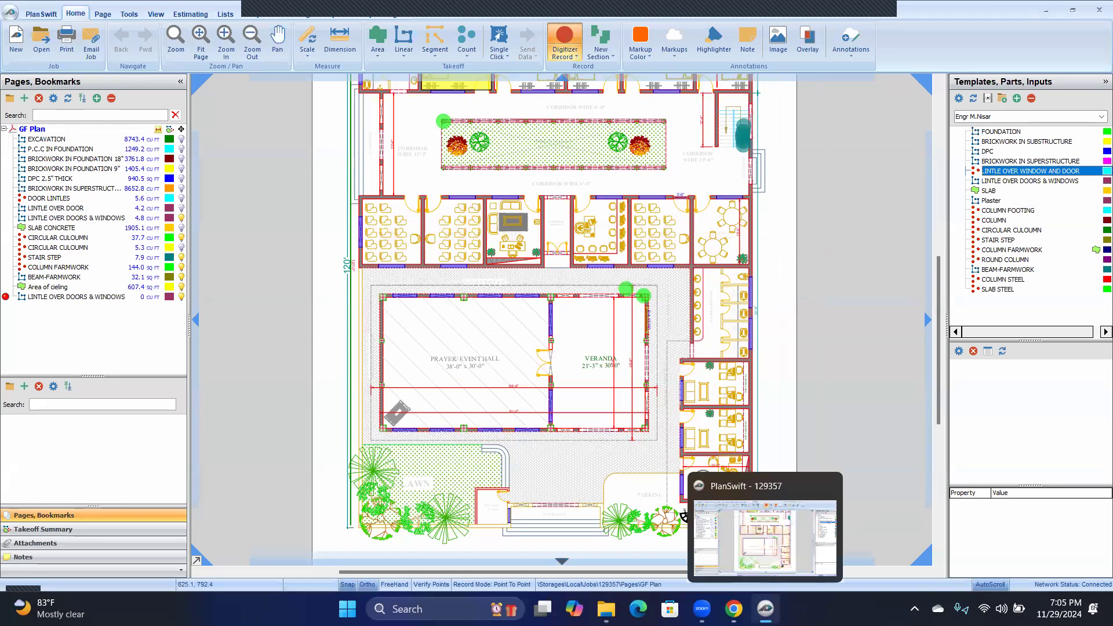